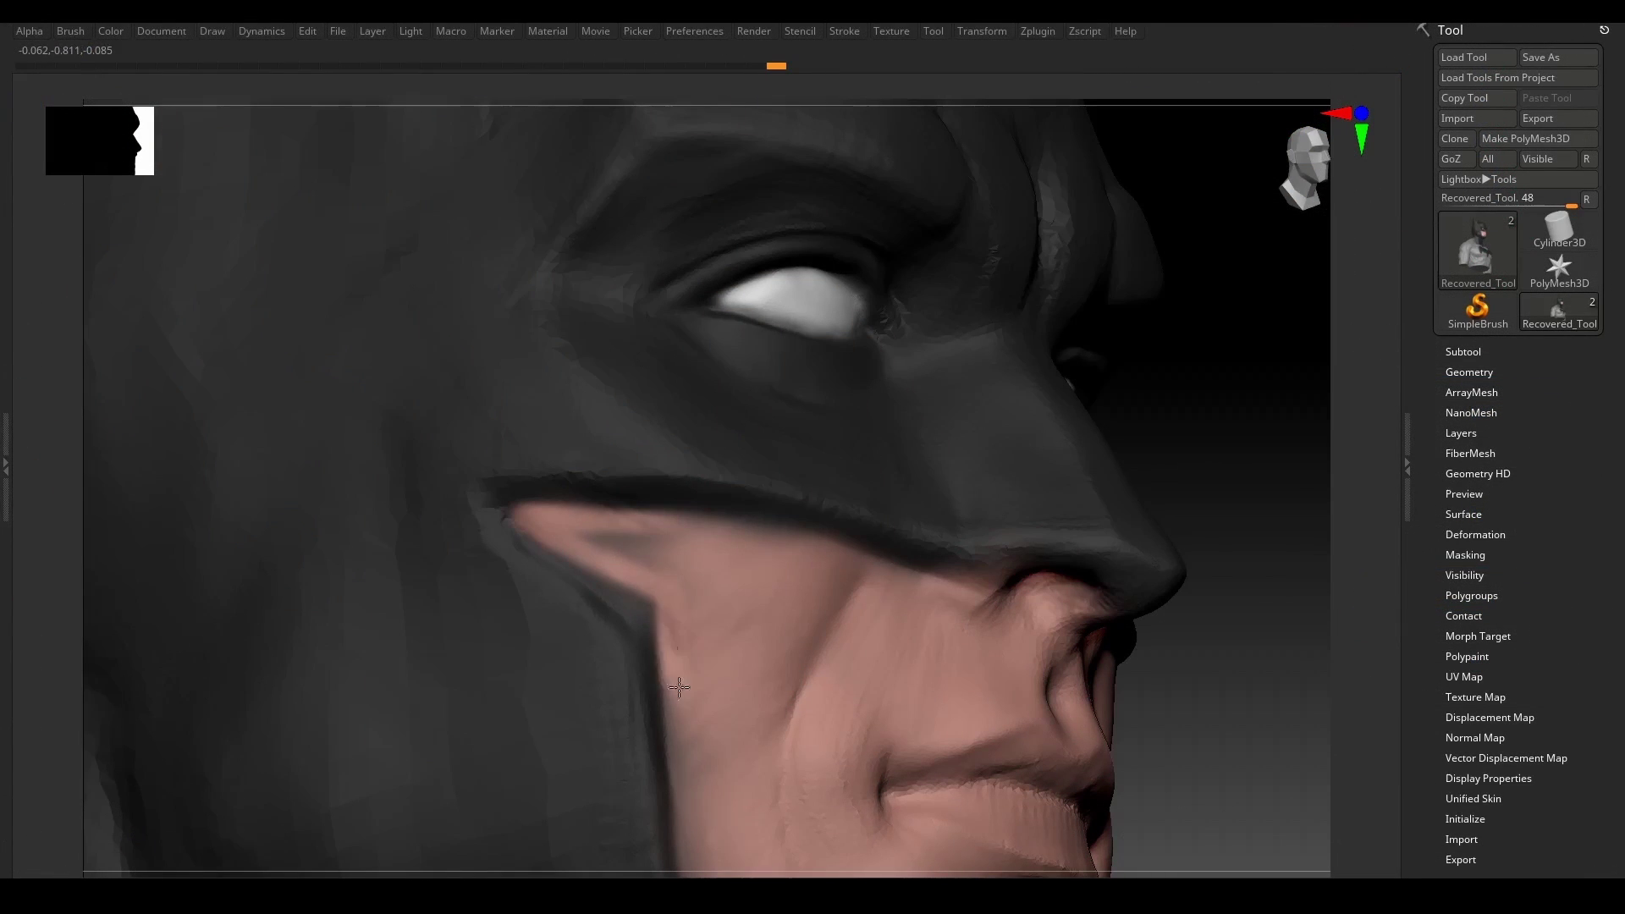
Select the lens front face and start an extrude cut on it
key("space")
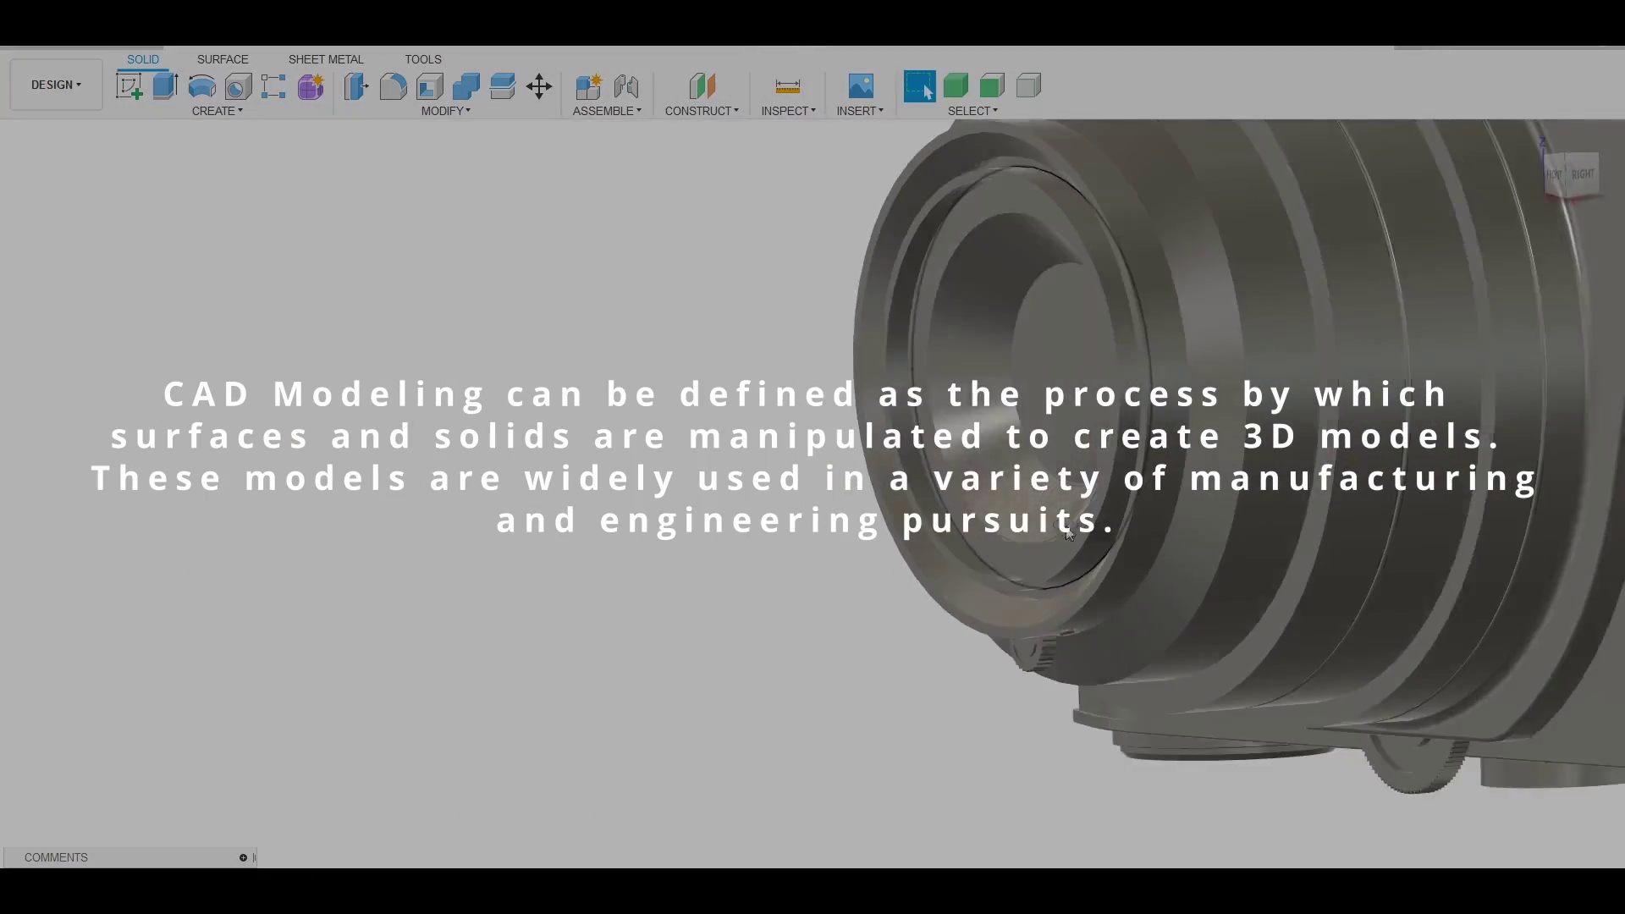
left_click(1048, 413)
key("e")
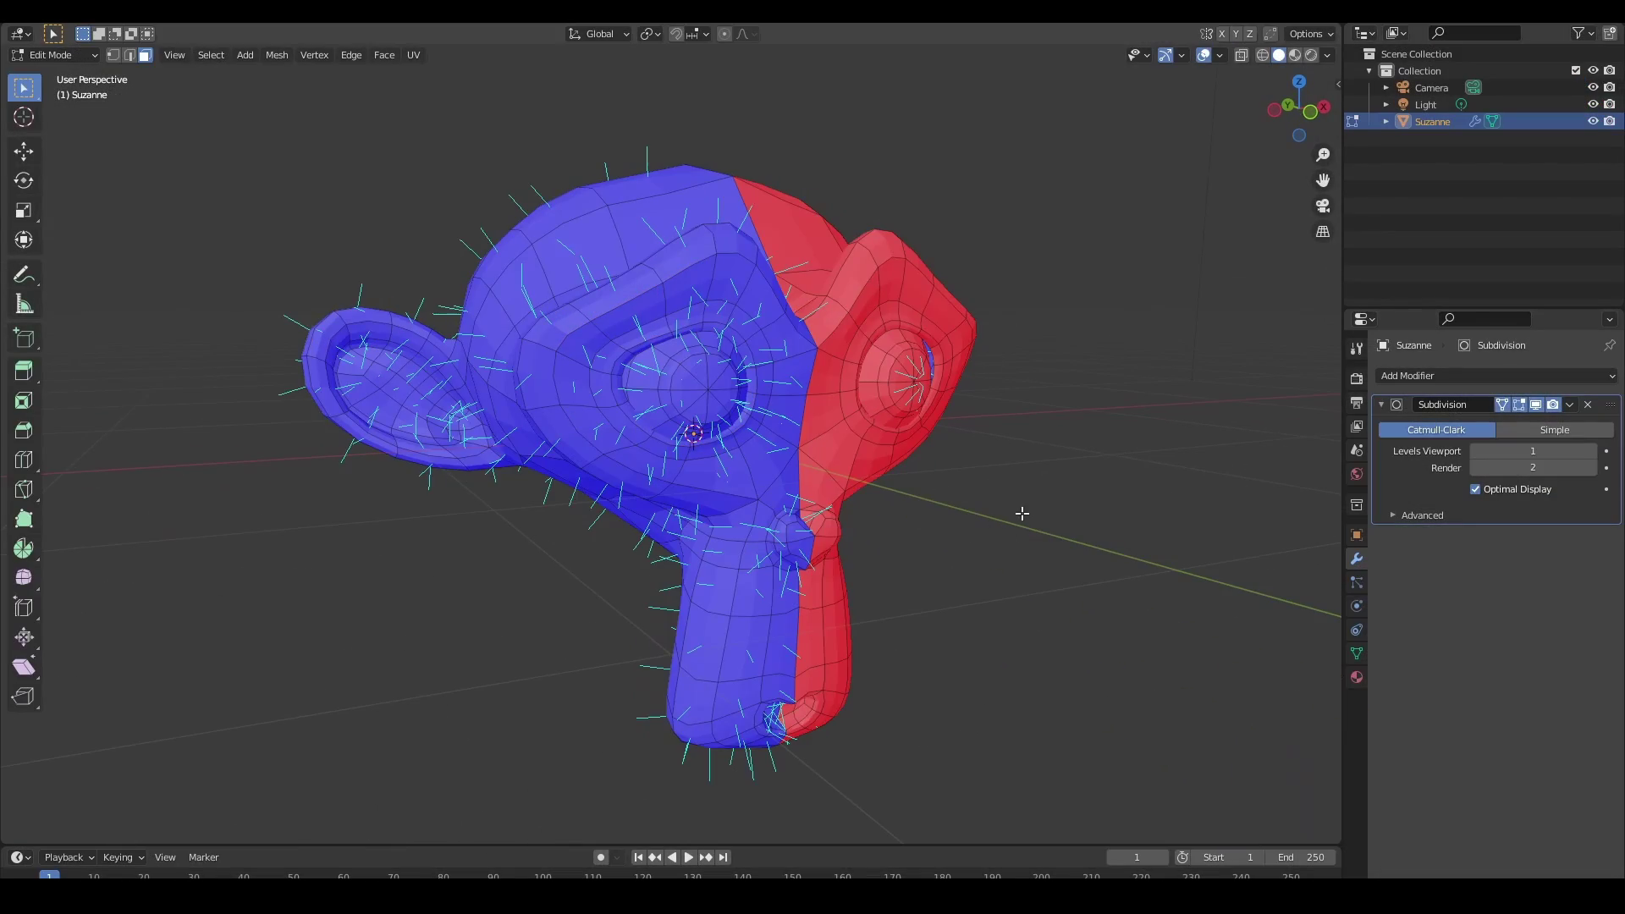
Select faces on Suzanne's head and delete them to open a hole
middle_click_drag(1009, 509, 789, 325)
key("Tab")
left_click(1018, 511)
left_click(788, 325)
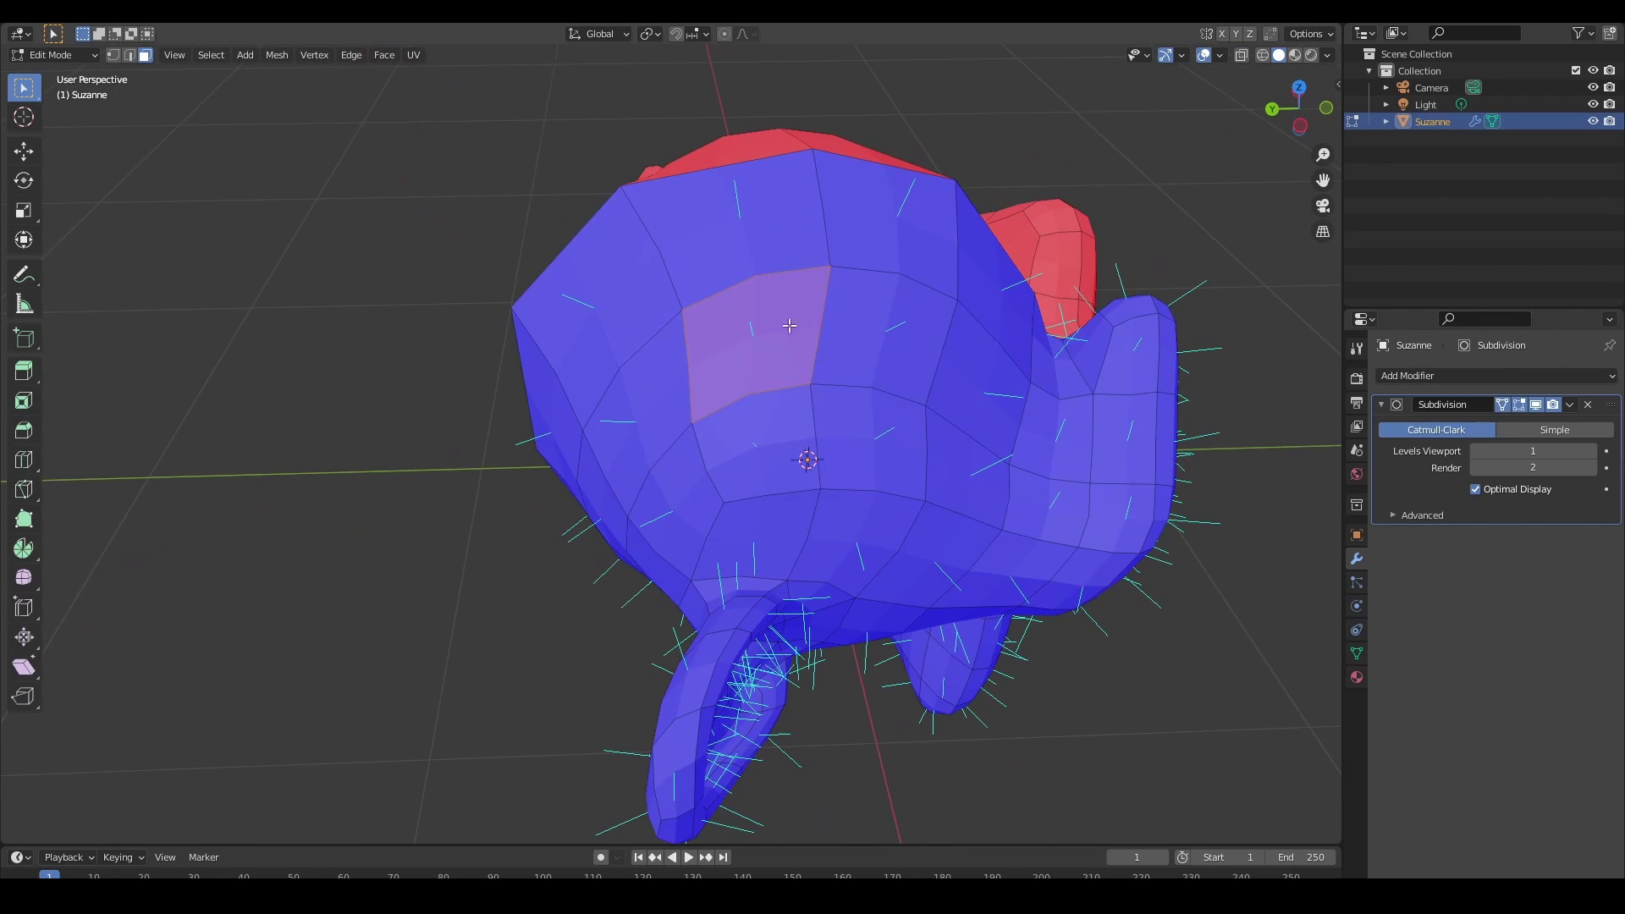
left_click(1102, 296)
middle_click_drag(1102, 296, 874, 399)
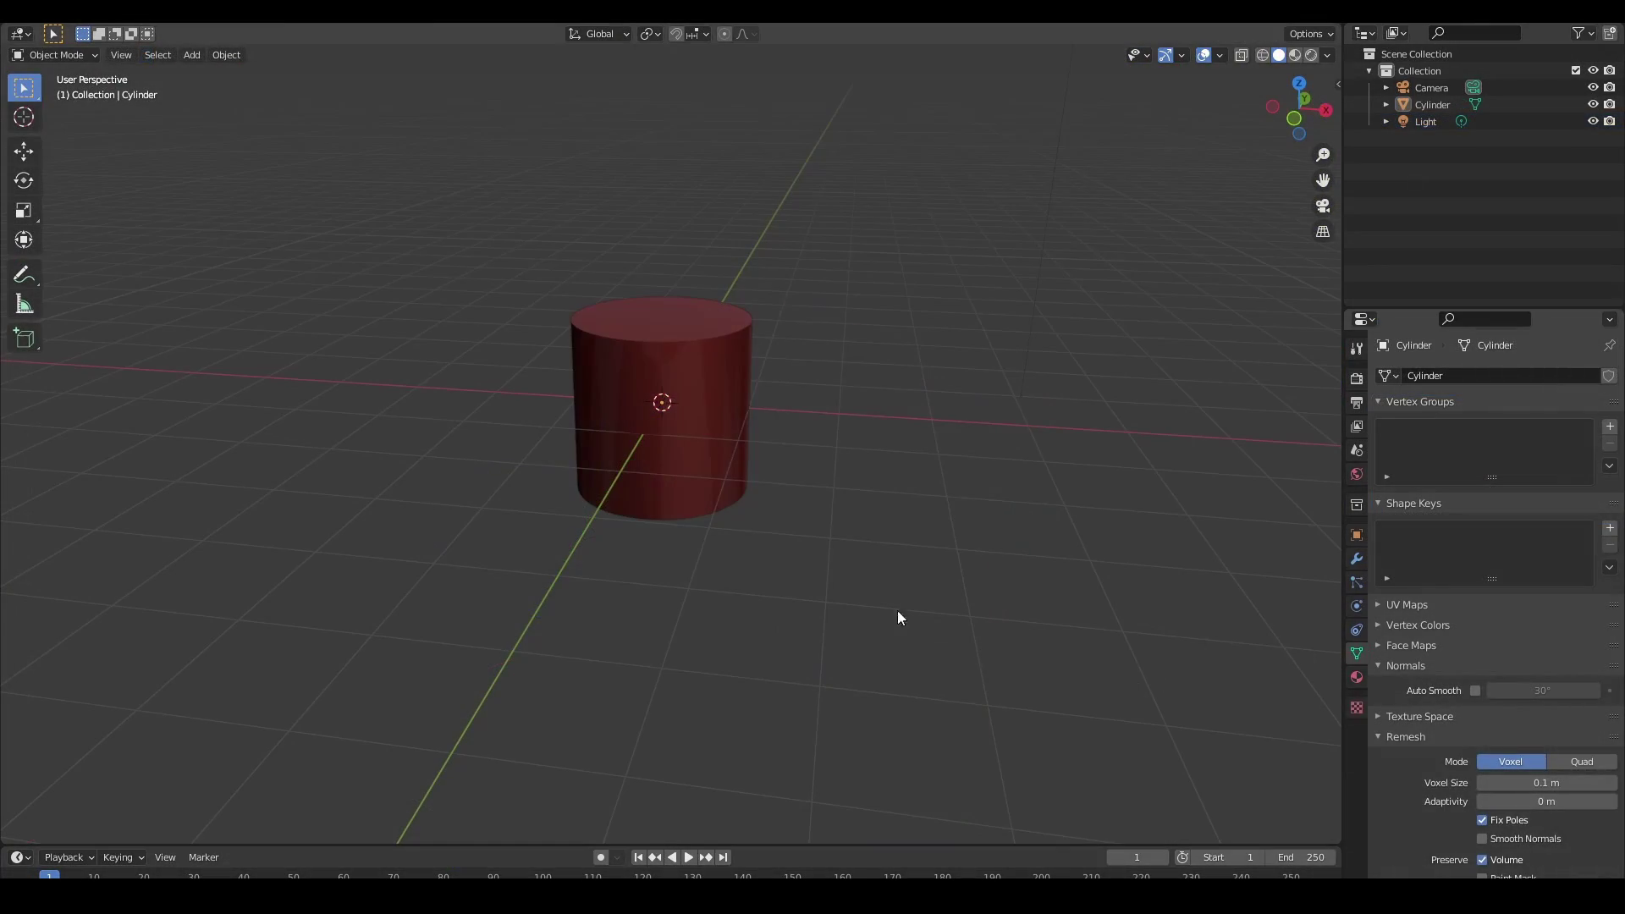
View the red cylinder in top orthographic Edit Mode, zooming in on its rim vertices
scroll(872, 495, "up", 10)
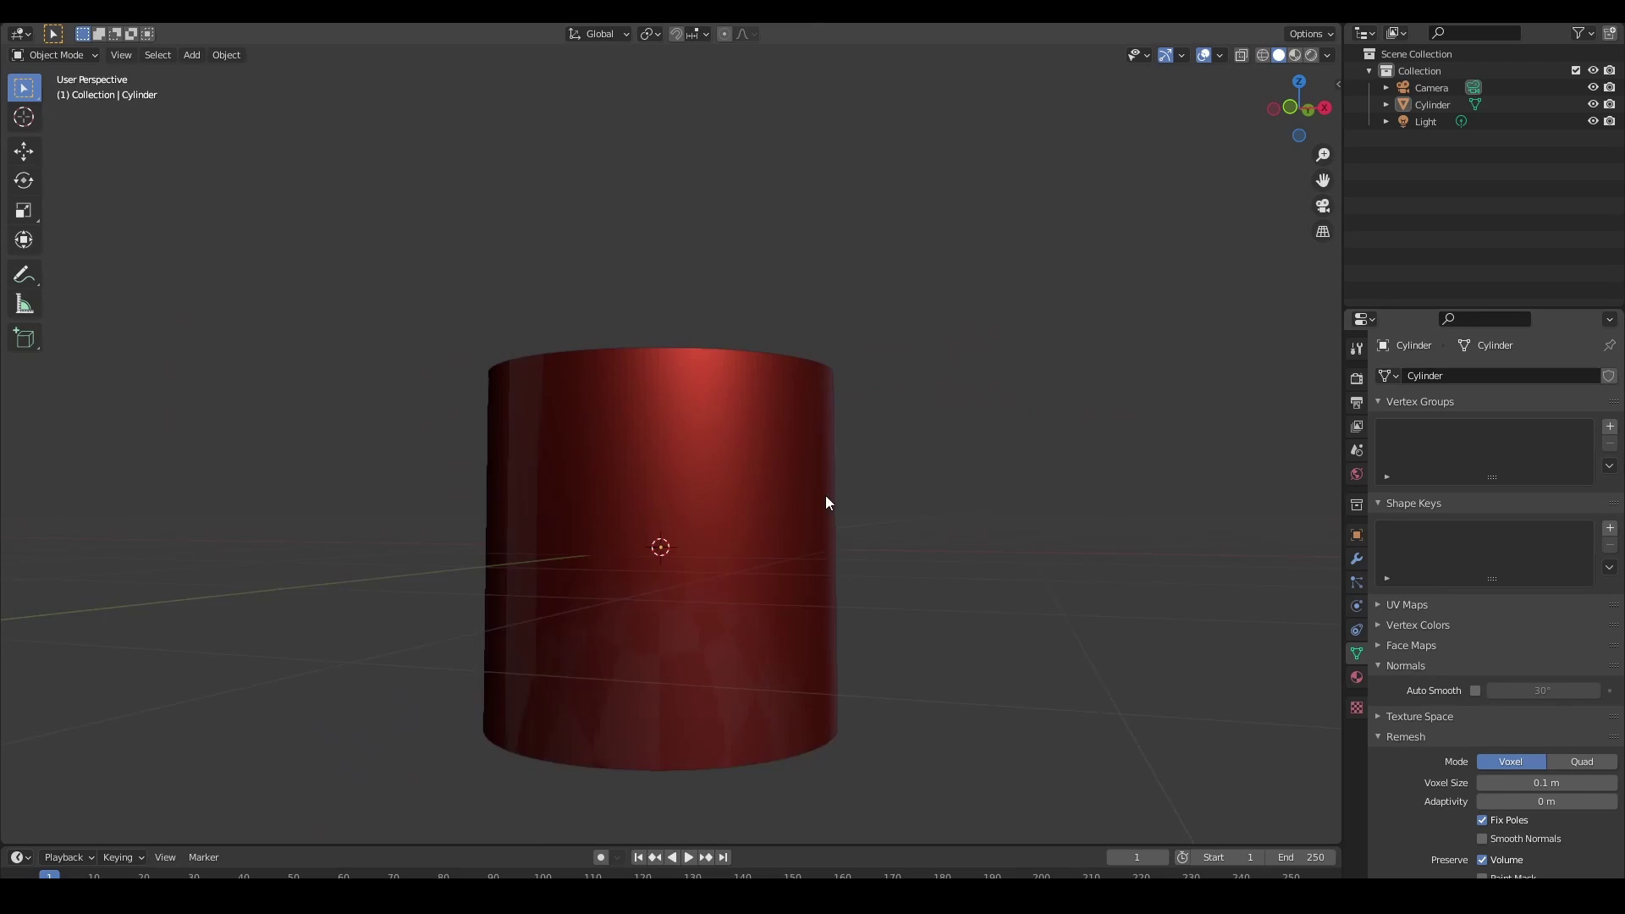
mouse_move(617, 480)
middle_mouse_down()
mouse_move(704, 461)
mouse_move(890, 507)
middle_mouse_up()
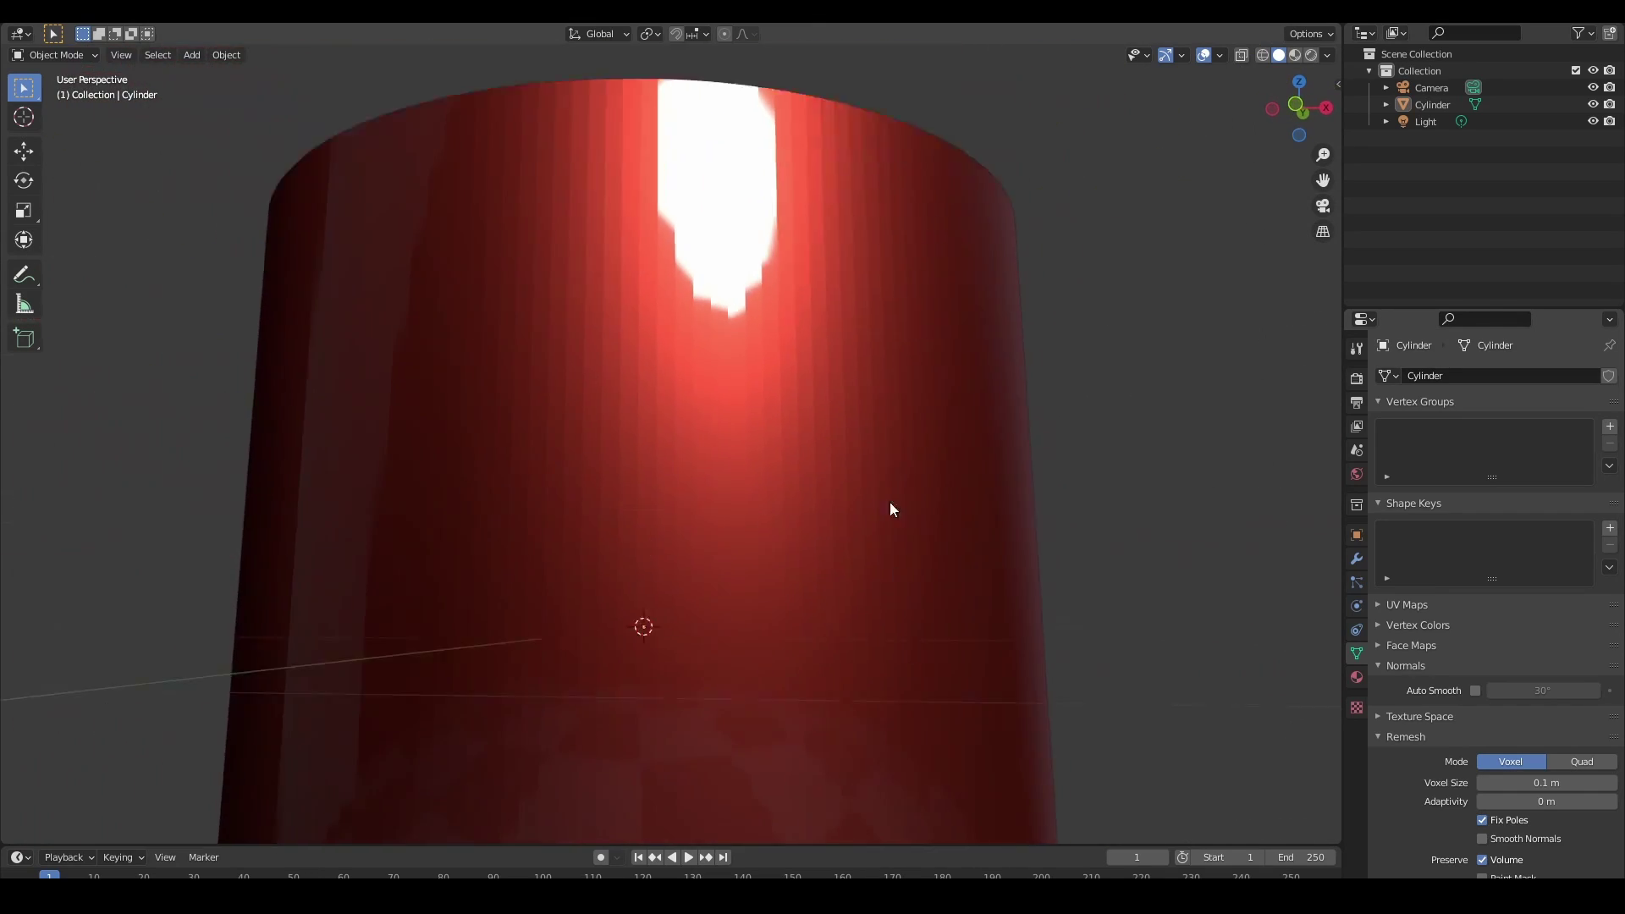
key("KP_7")
key("z")
key("Tab")
scroll(885, 663, "up", 8)
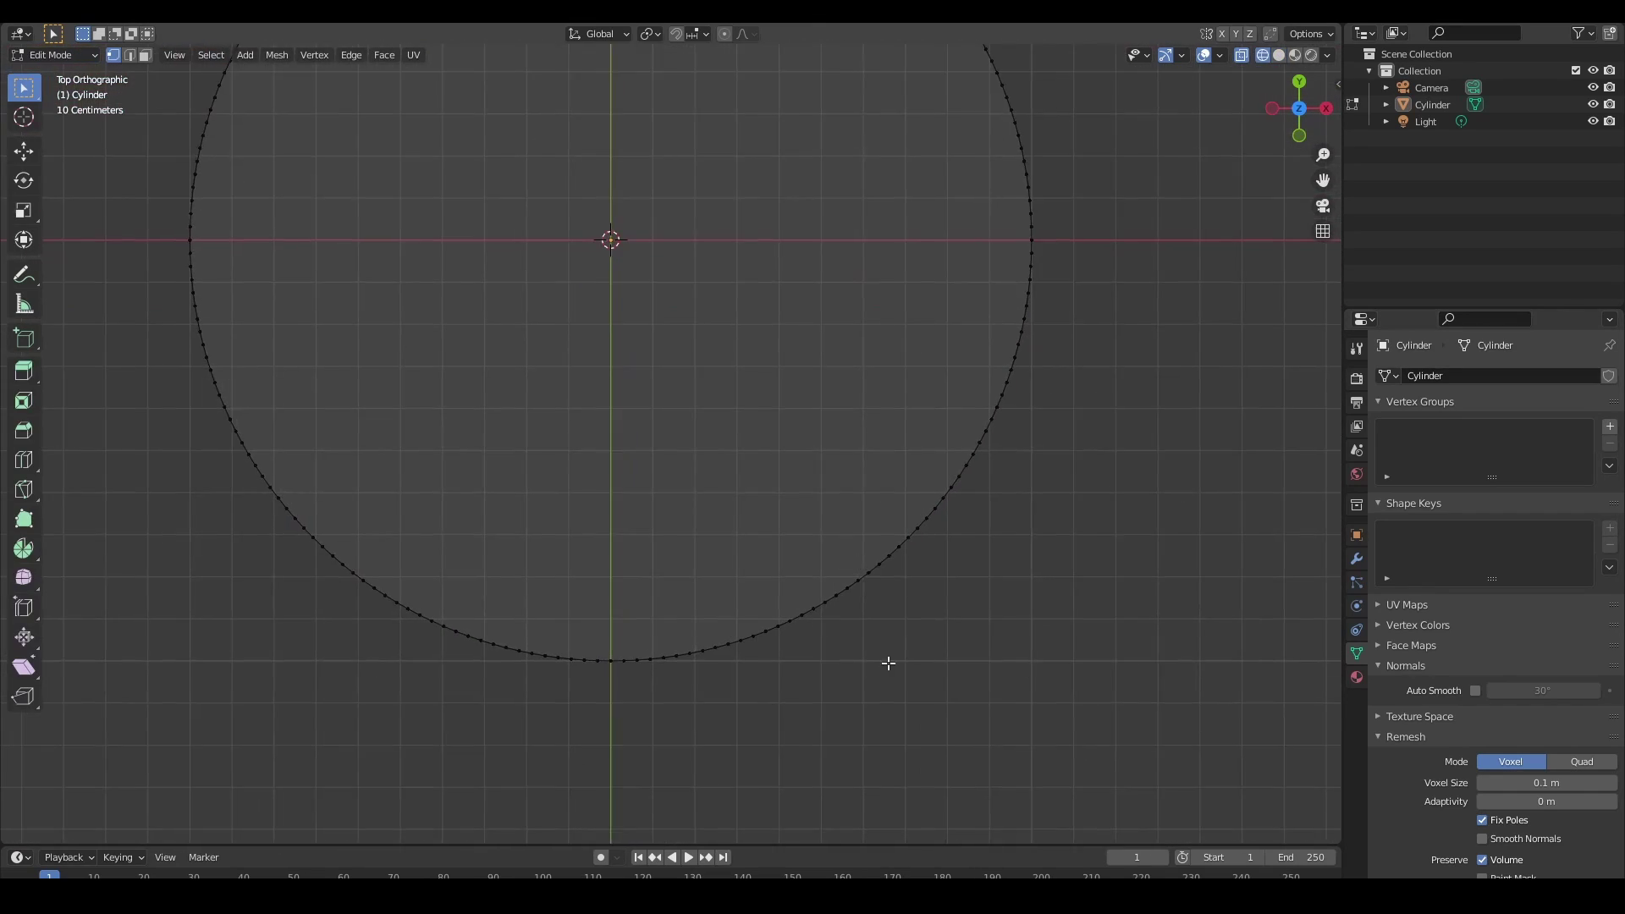
scroll(877, 502, "up", 5)
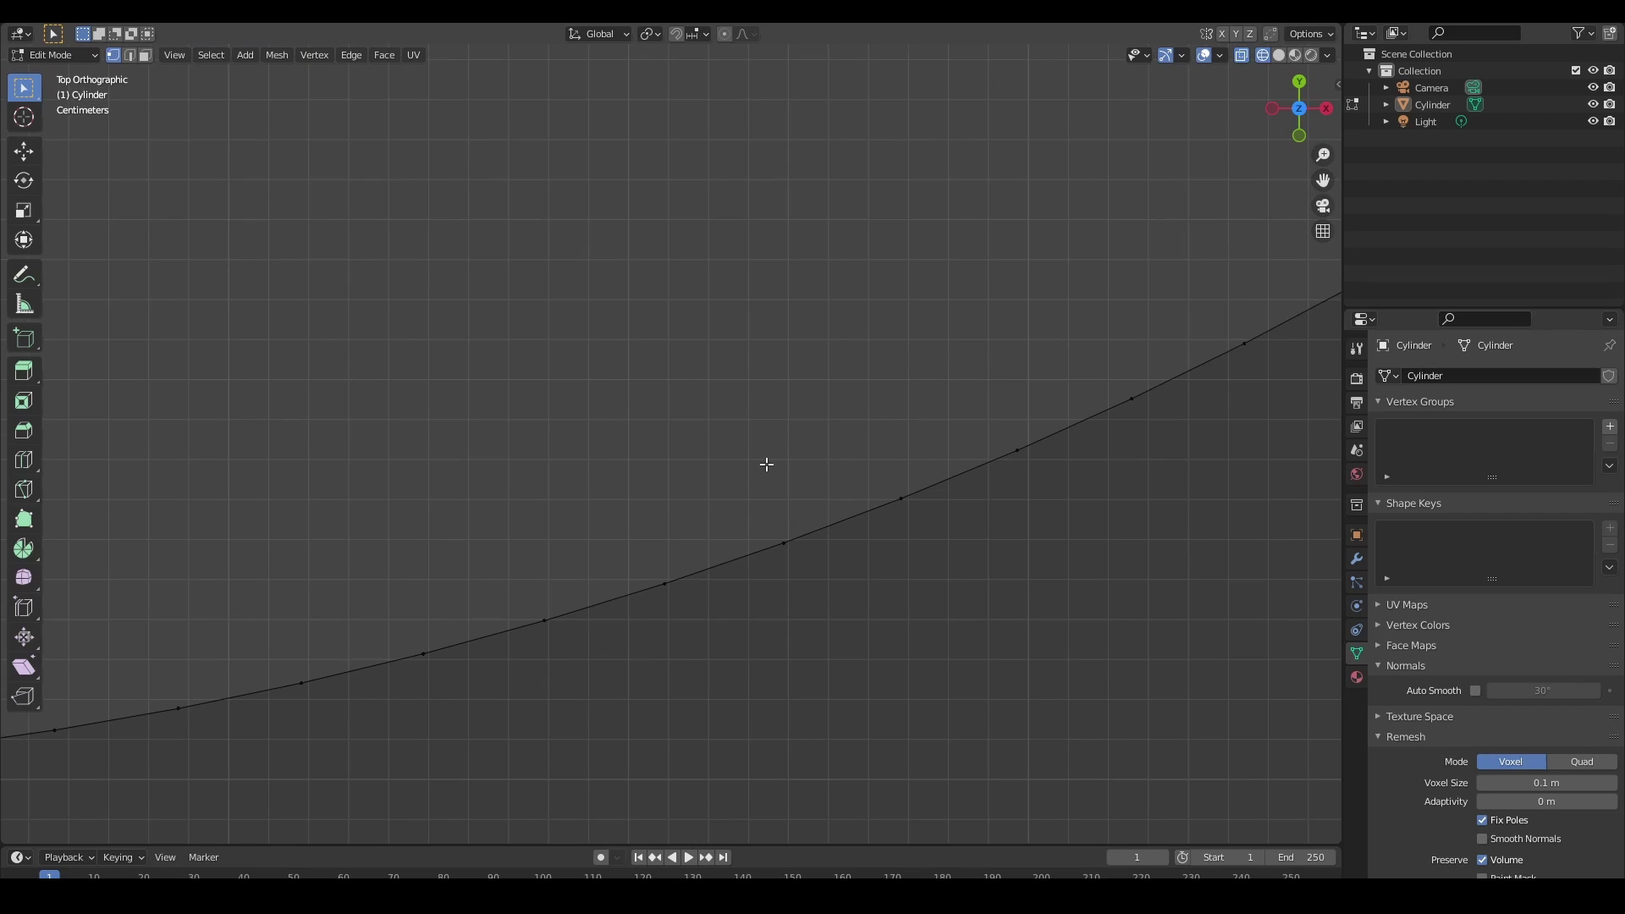
scroll(909, 550, "down", 2)
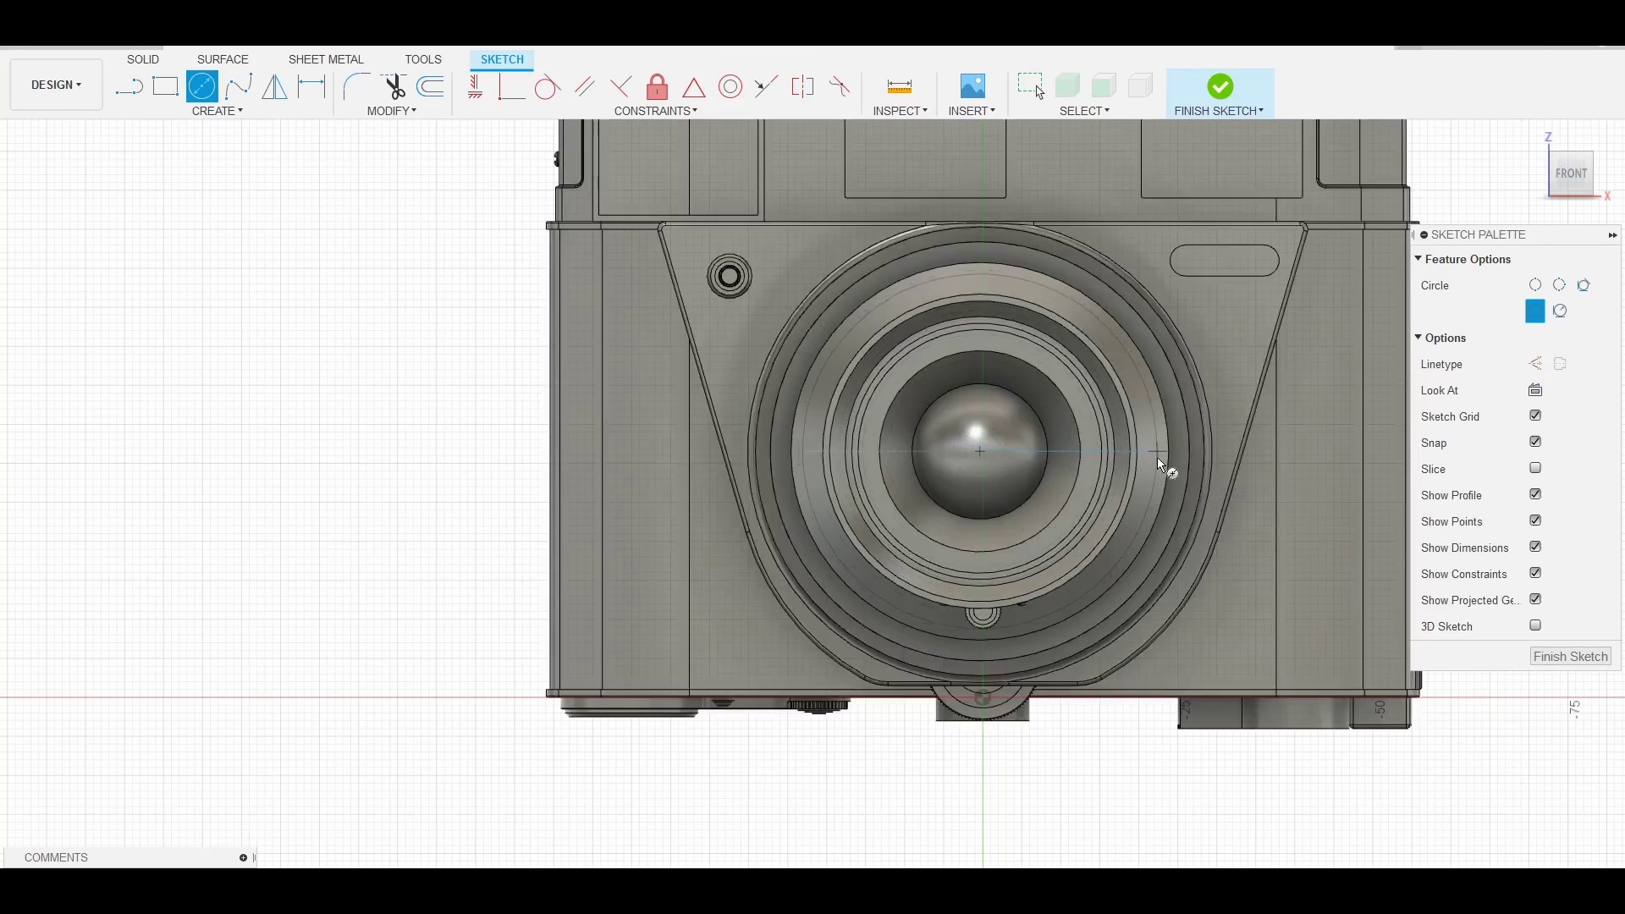
Offset the lens circle by 0.846 mm
scroll(1156, 457, "up", 4)
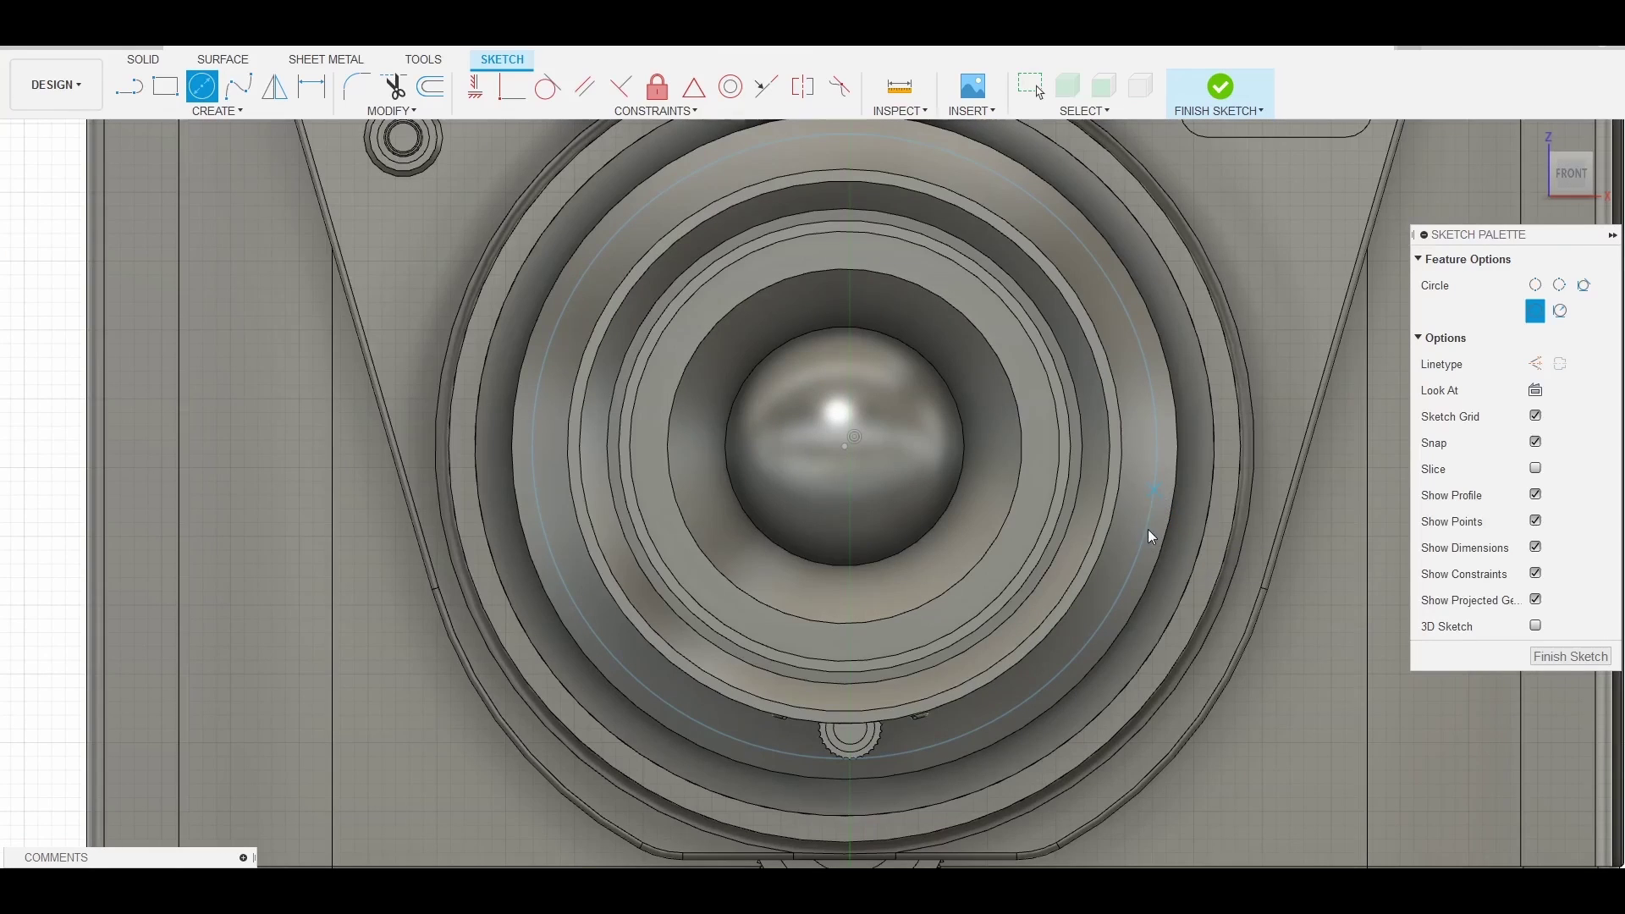
key("o")
left_click(1143, 505)
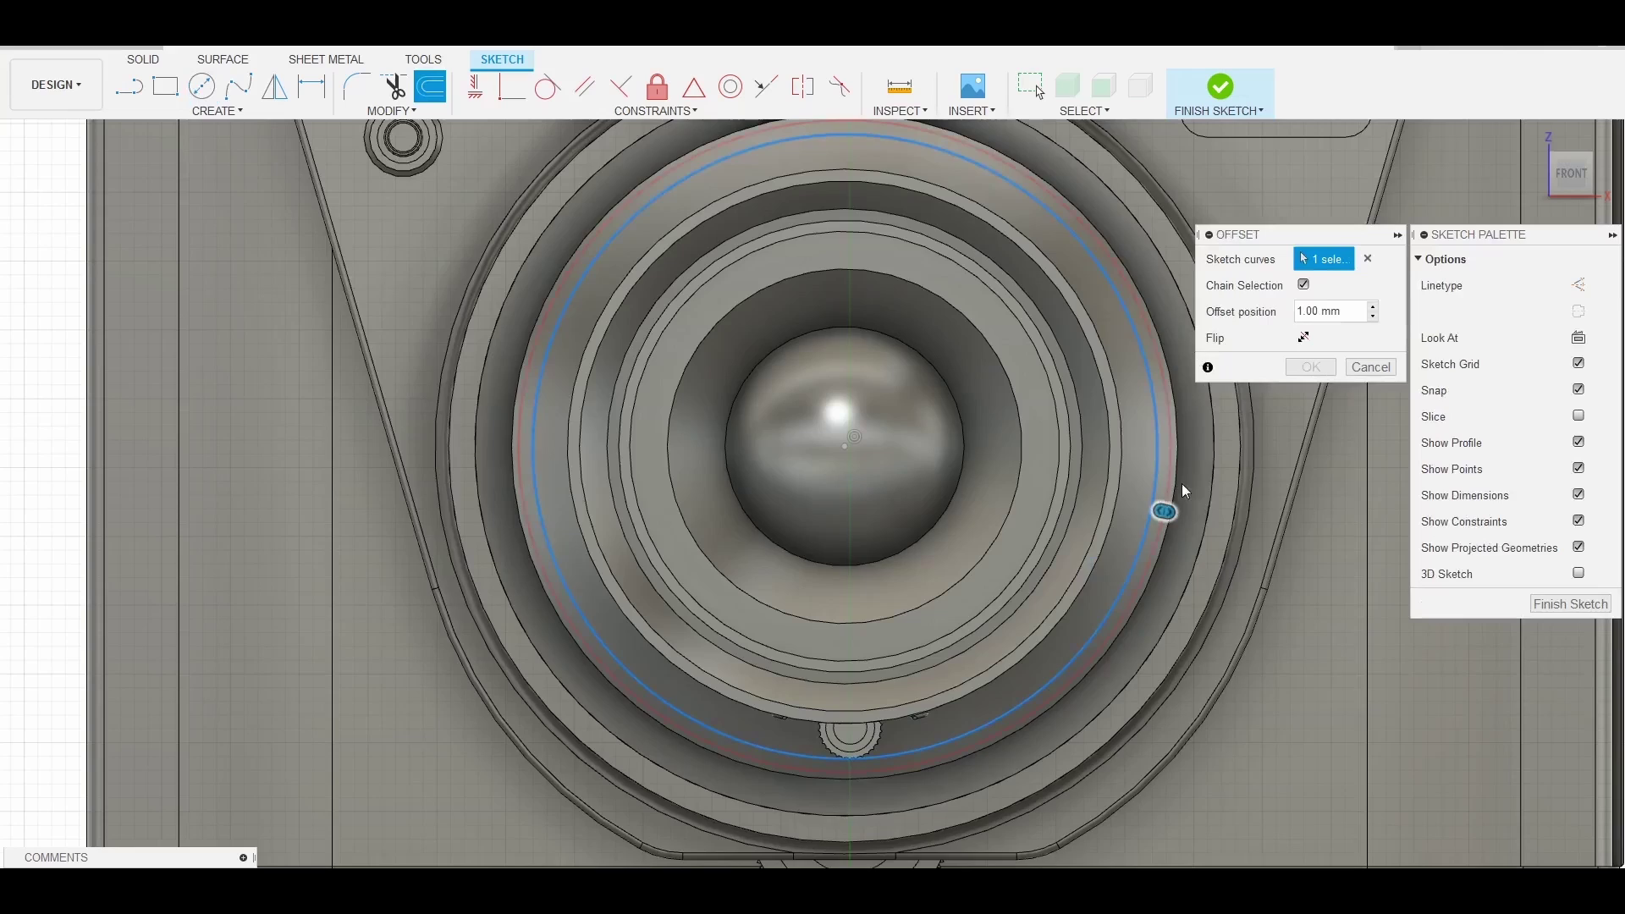
left_click(1311, 366)
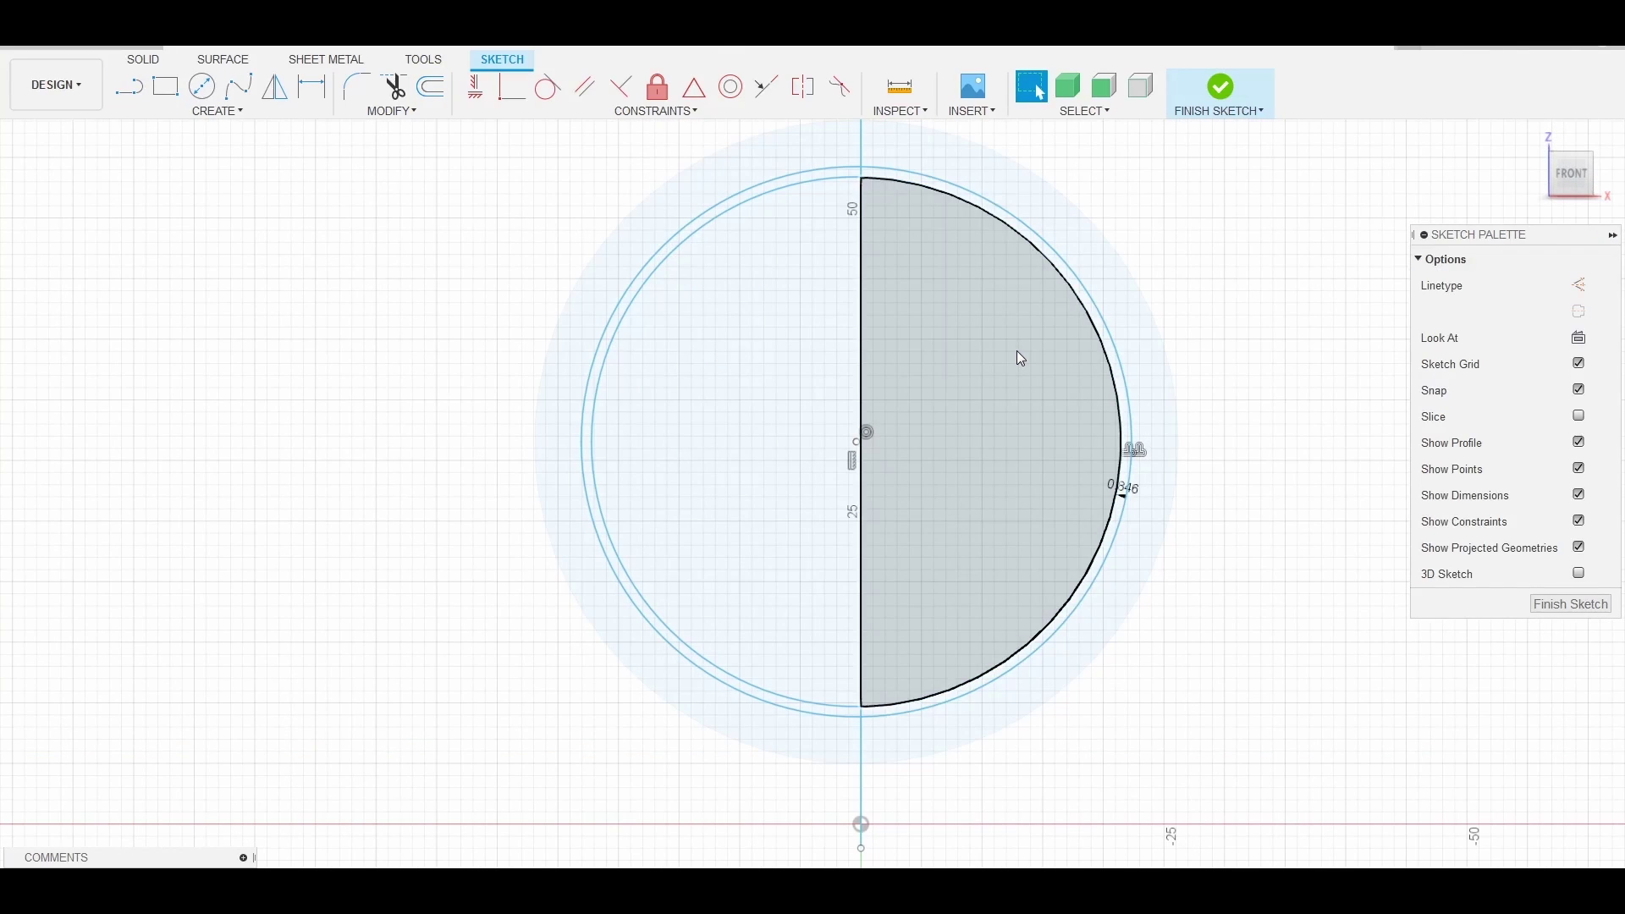
Draw a line and mirror it about the vertical line
key("ctrl+z")
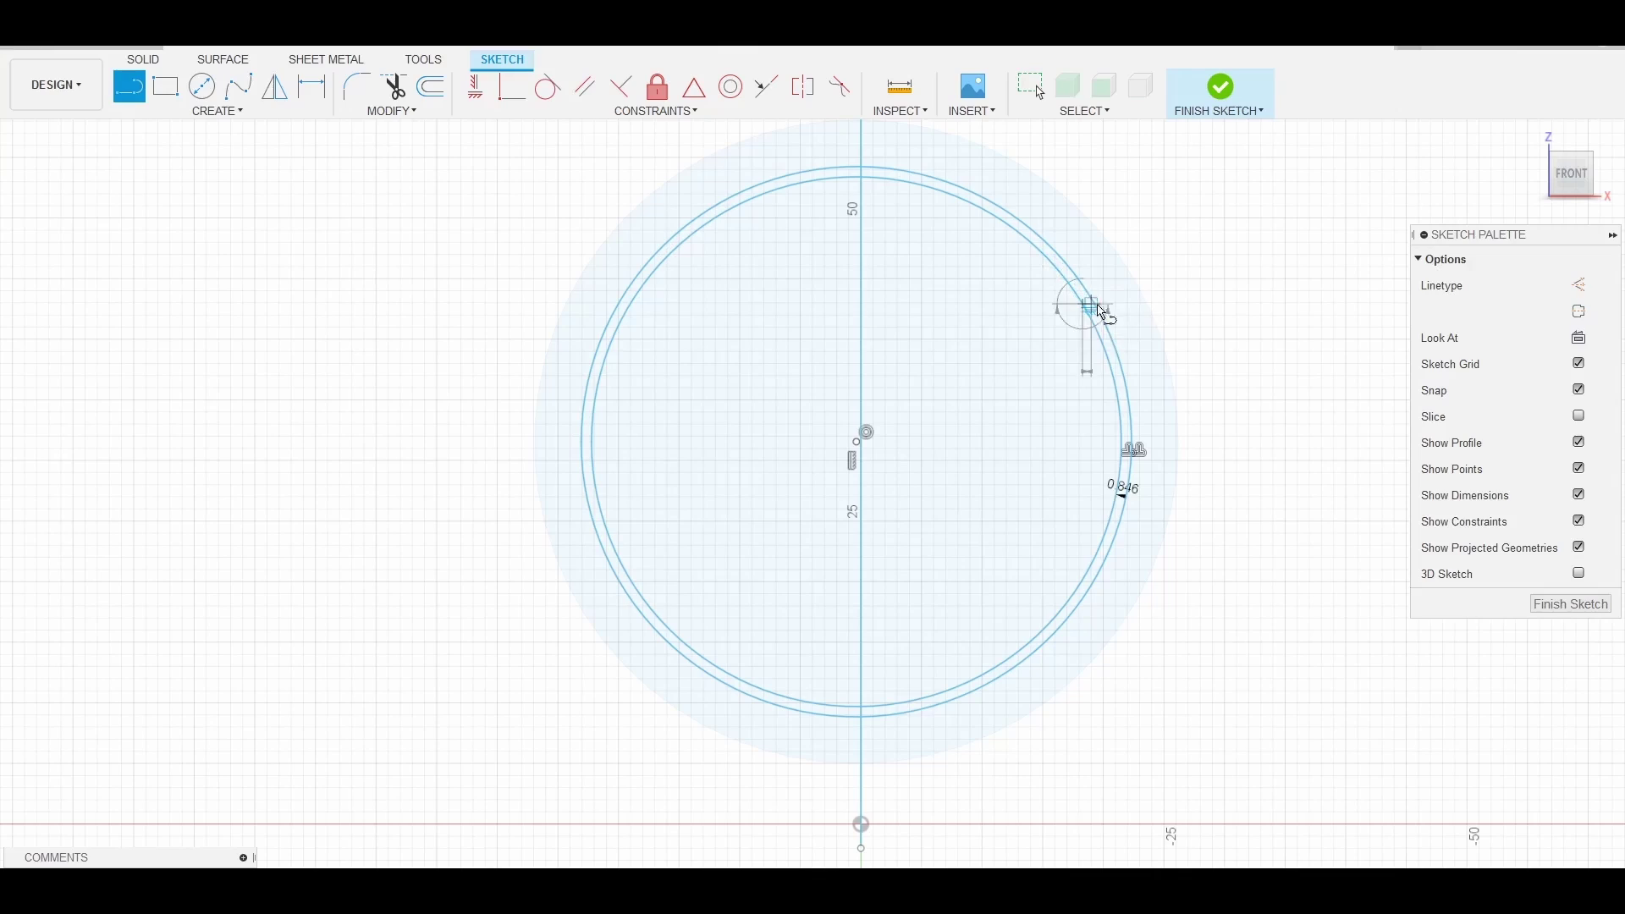
scroll(1095, 305, "up", 3)
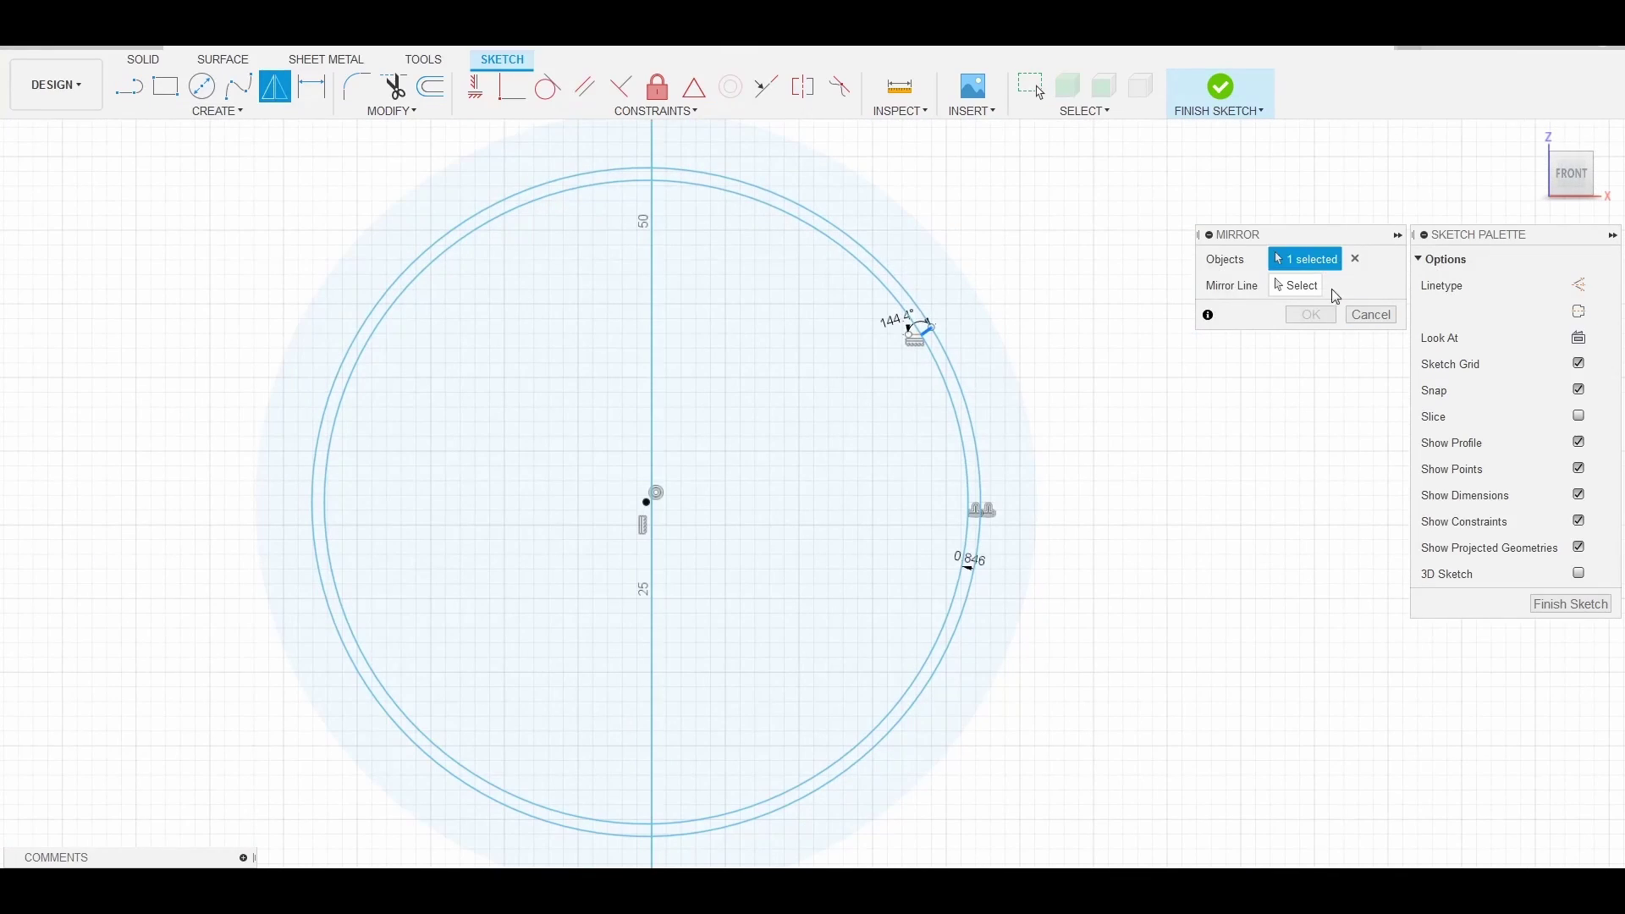
left_click(899, 355)
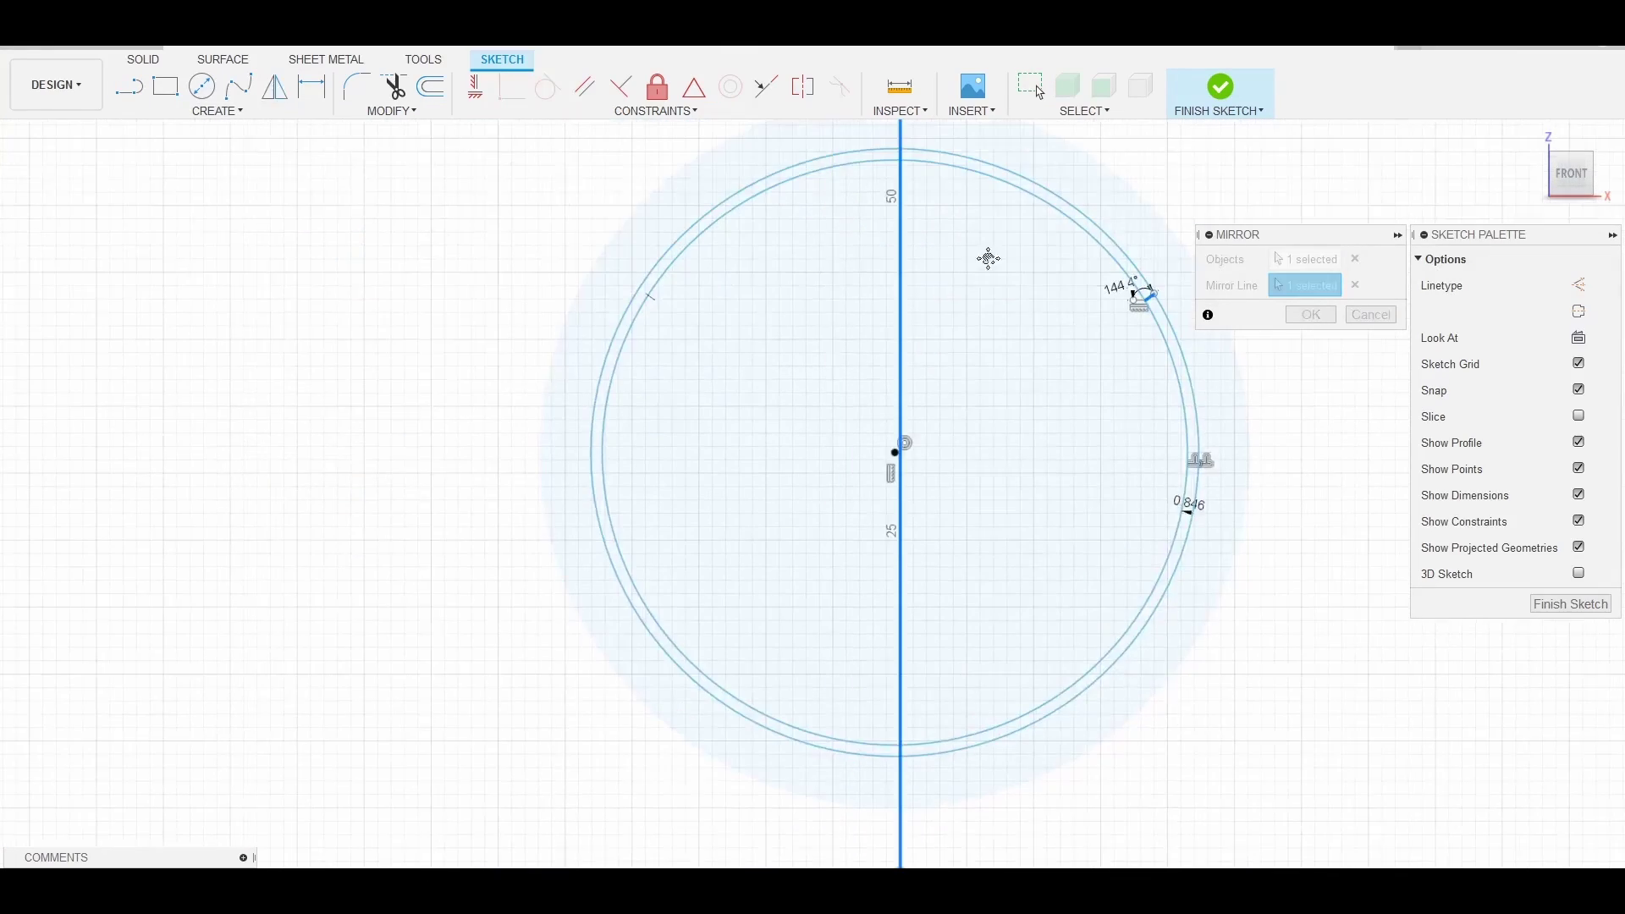
scroll(561, 502, "up", 5)
scroll(709, 416, "down", 5)
Trim away the left arc of the lens circle
key("t")
scroll(1167, 347, "up", 2)
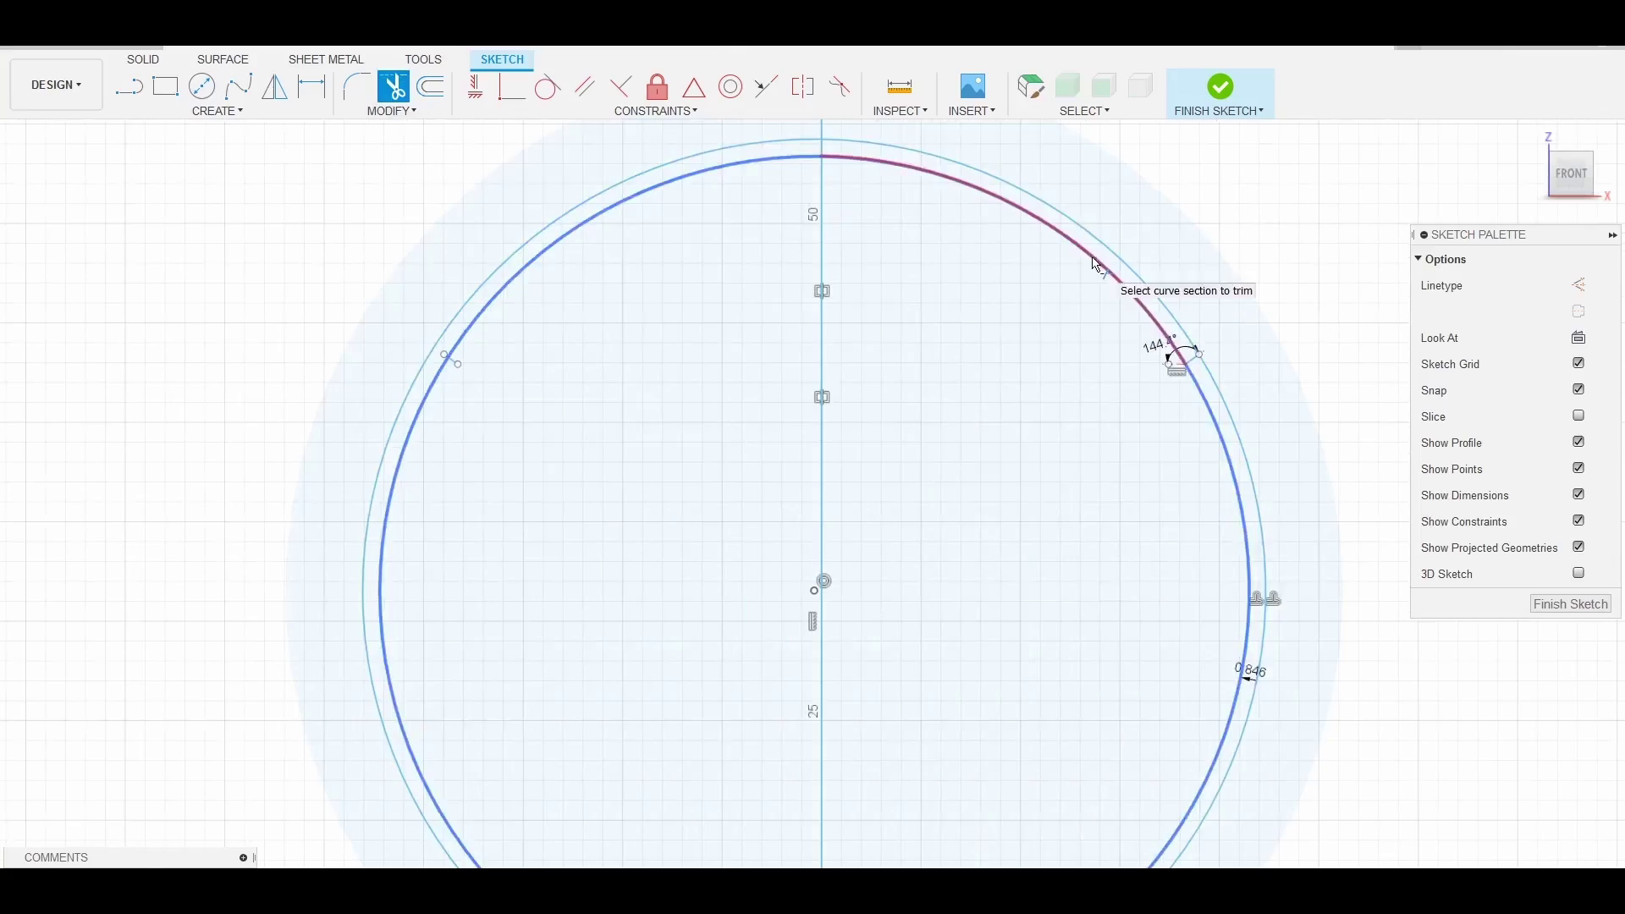
scroll(755, 655, "down", 2)
left_click(709, 175)
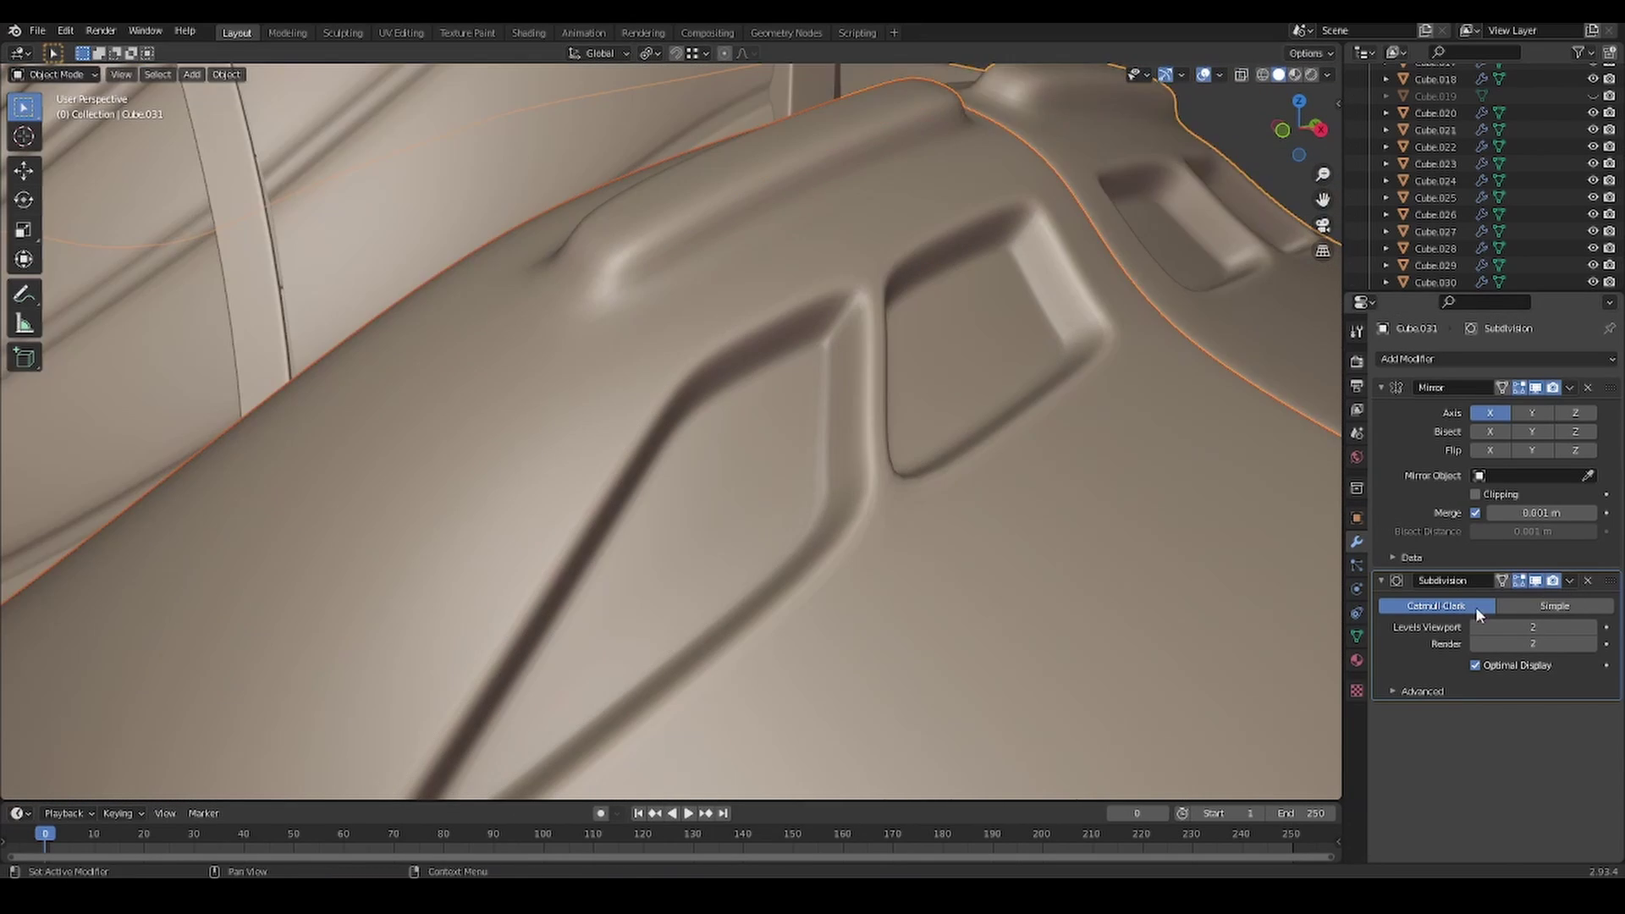
Collapse the Subdivision modifier, isolate shoulder piece Cube.031 in Local View, and orbit around it
left_click(1579, 588)
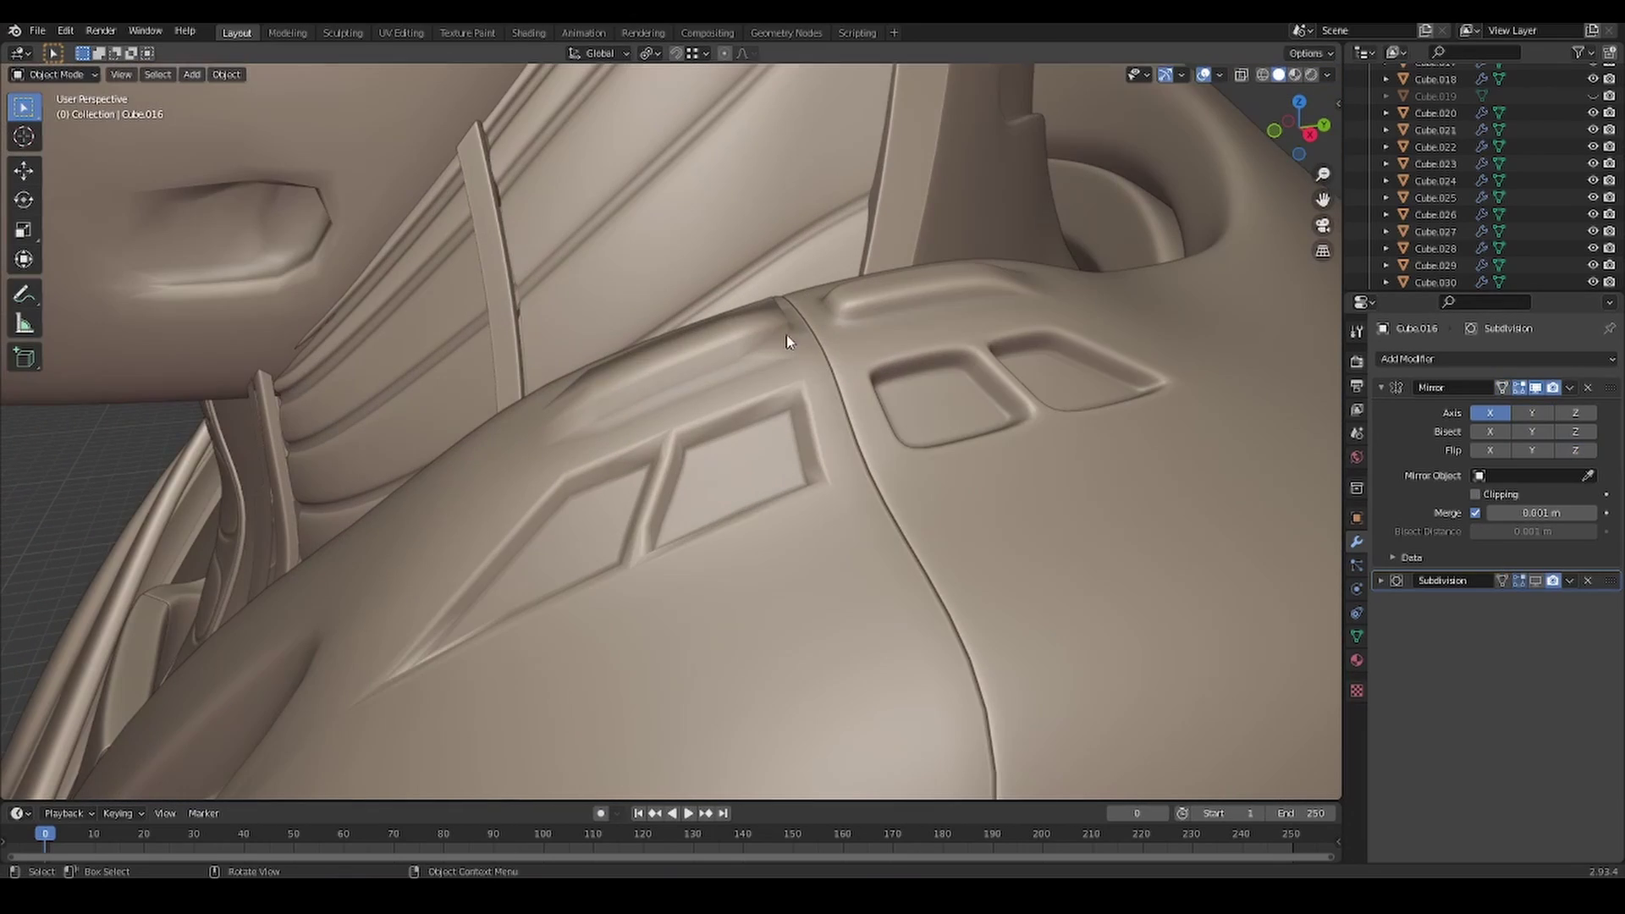
key("KP_Divide")
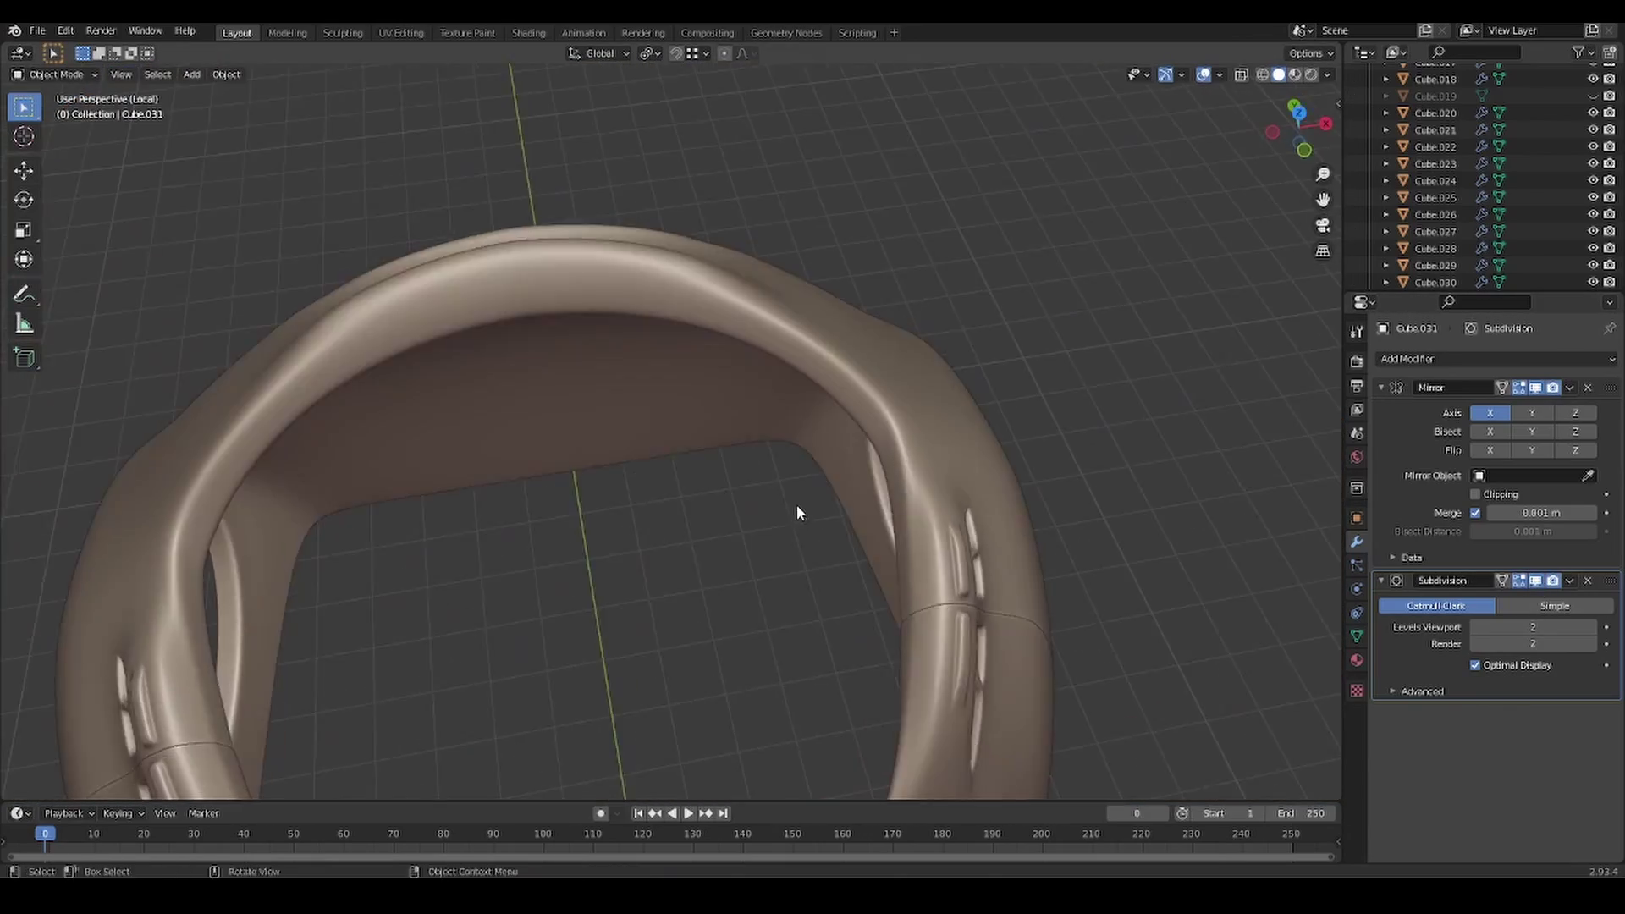
middle_click_drag(798, 512, 744, 616)
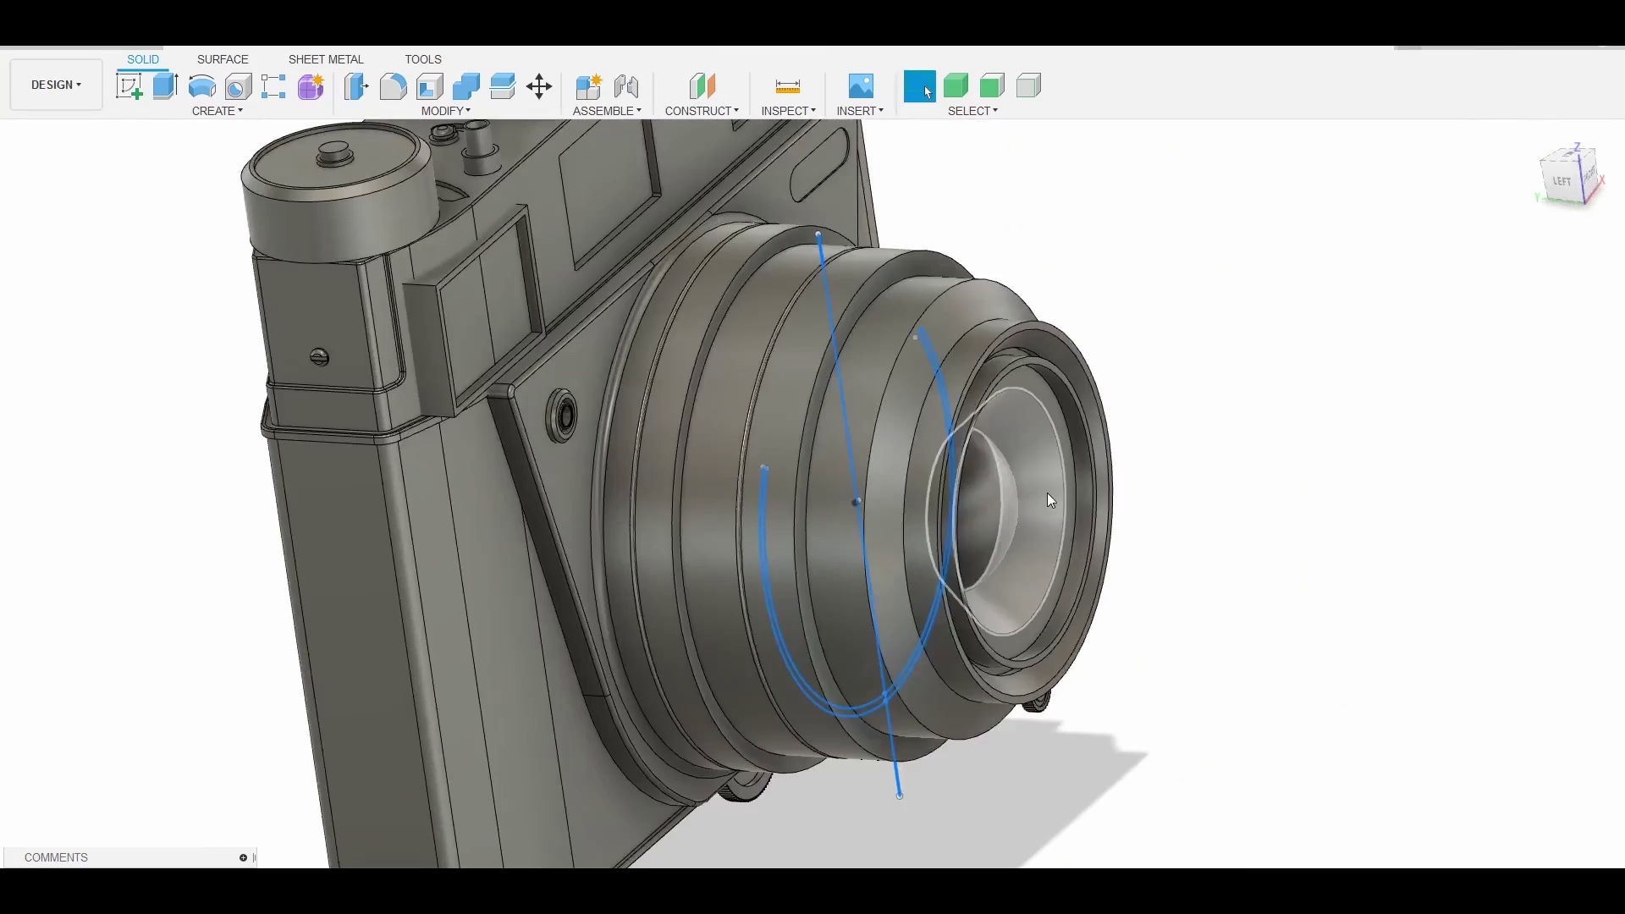
Move the selected sketch curves on the camera's front face
key("m")
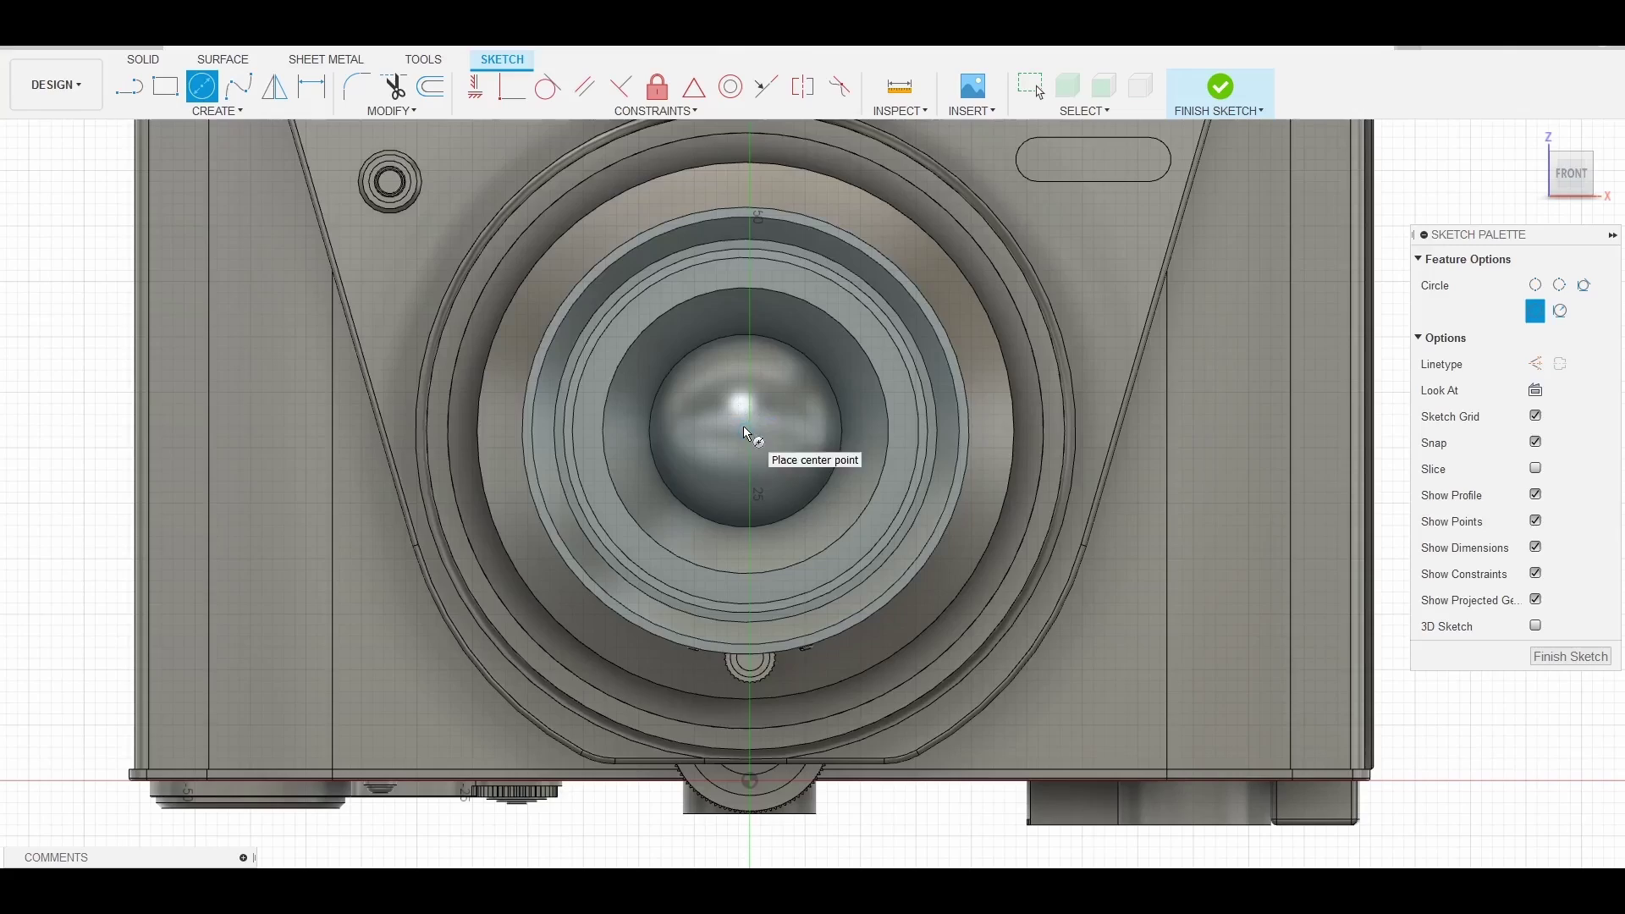
Offset the new circle by 0.985 mm and draw a vertical centre line
key("Escape")
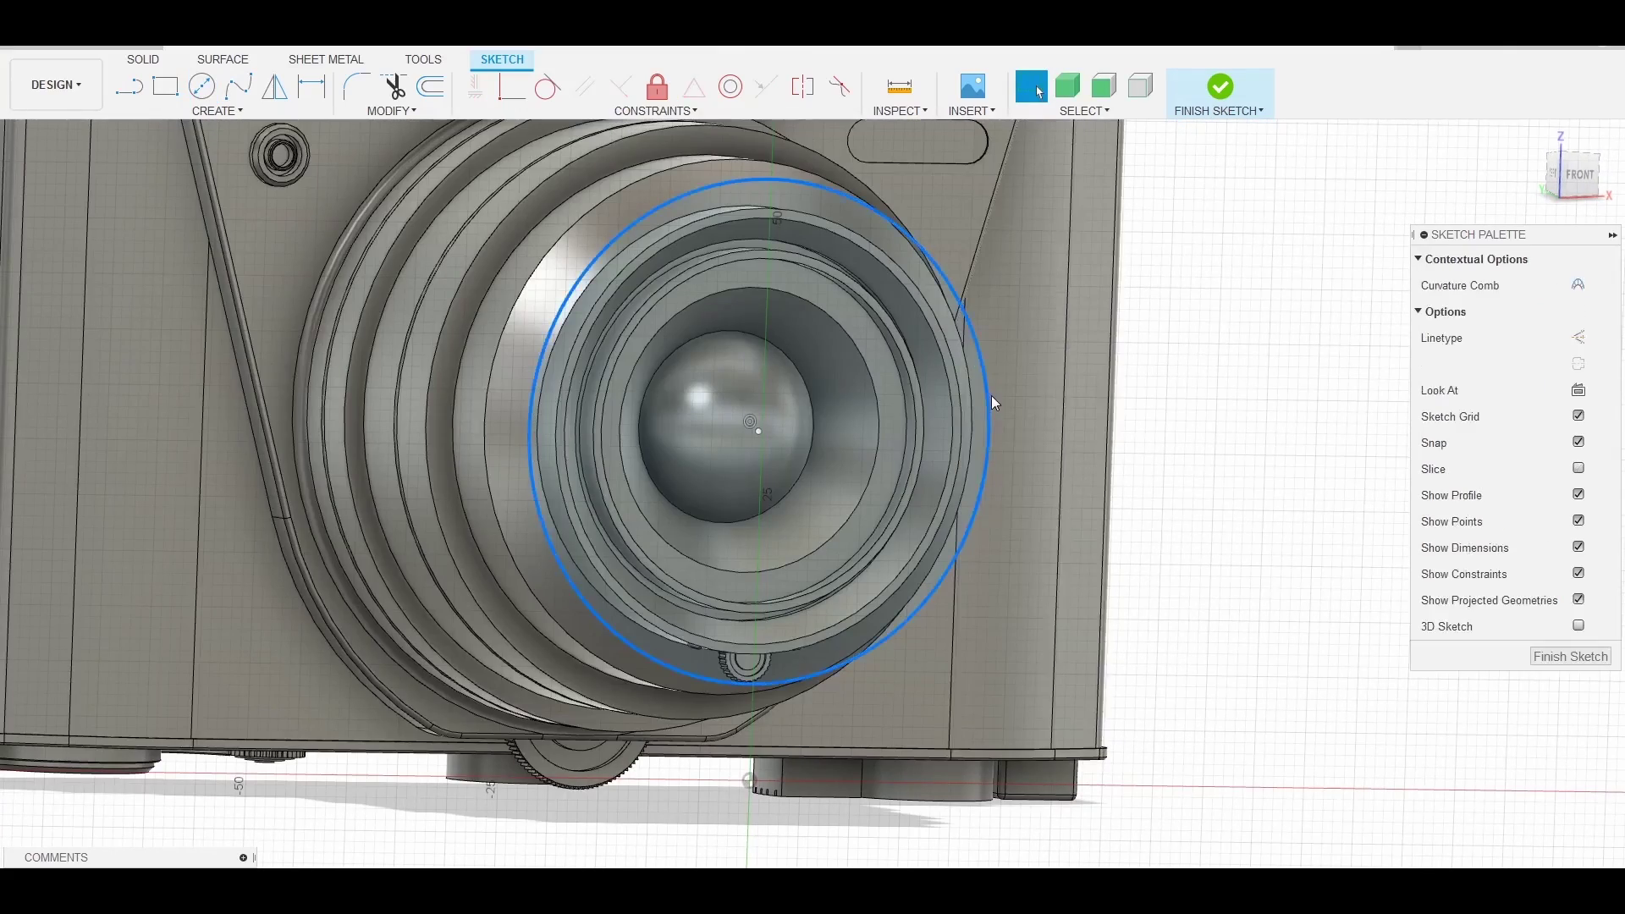
left_click(982, 447)
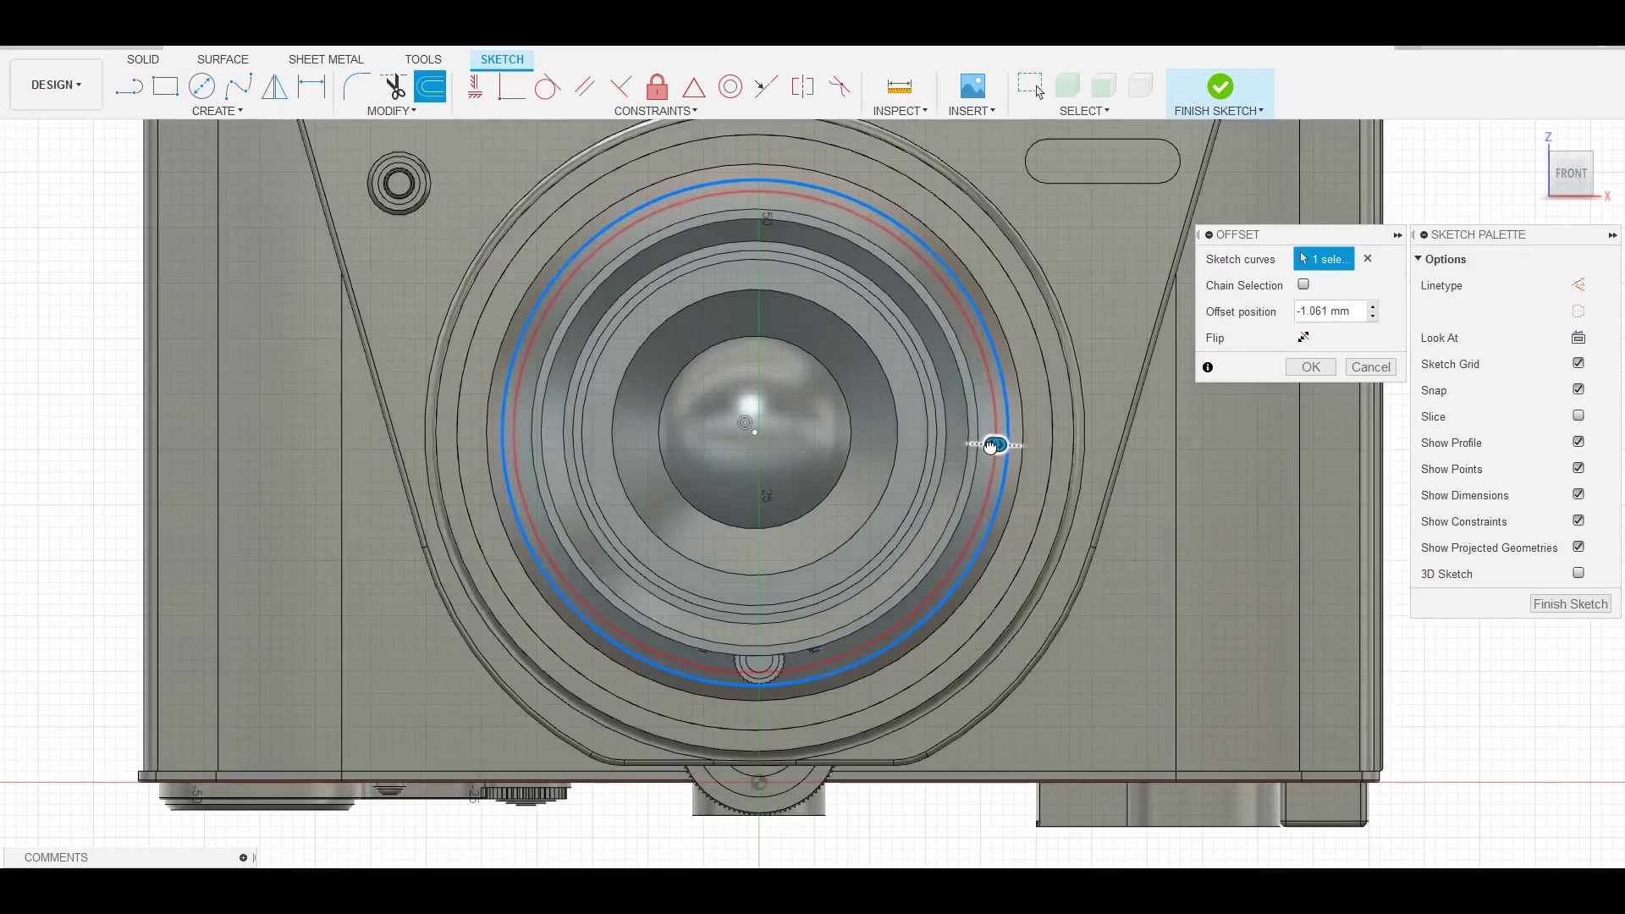
scroll(902, 377, "up", 3)
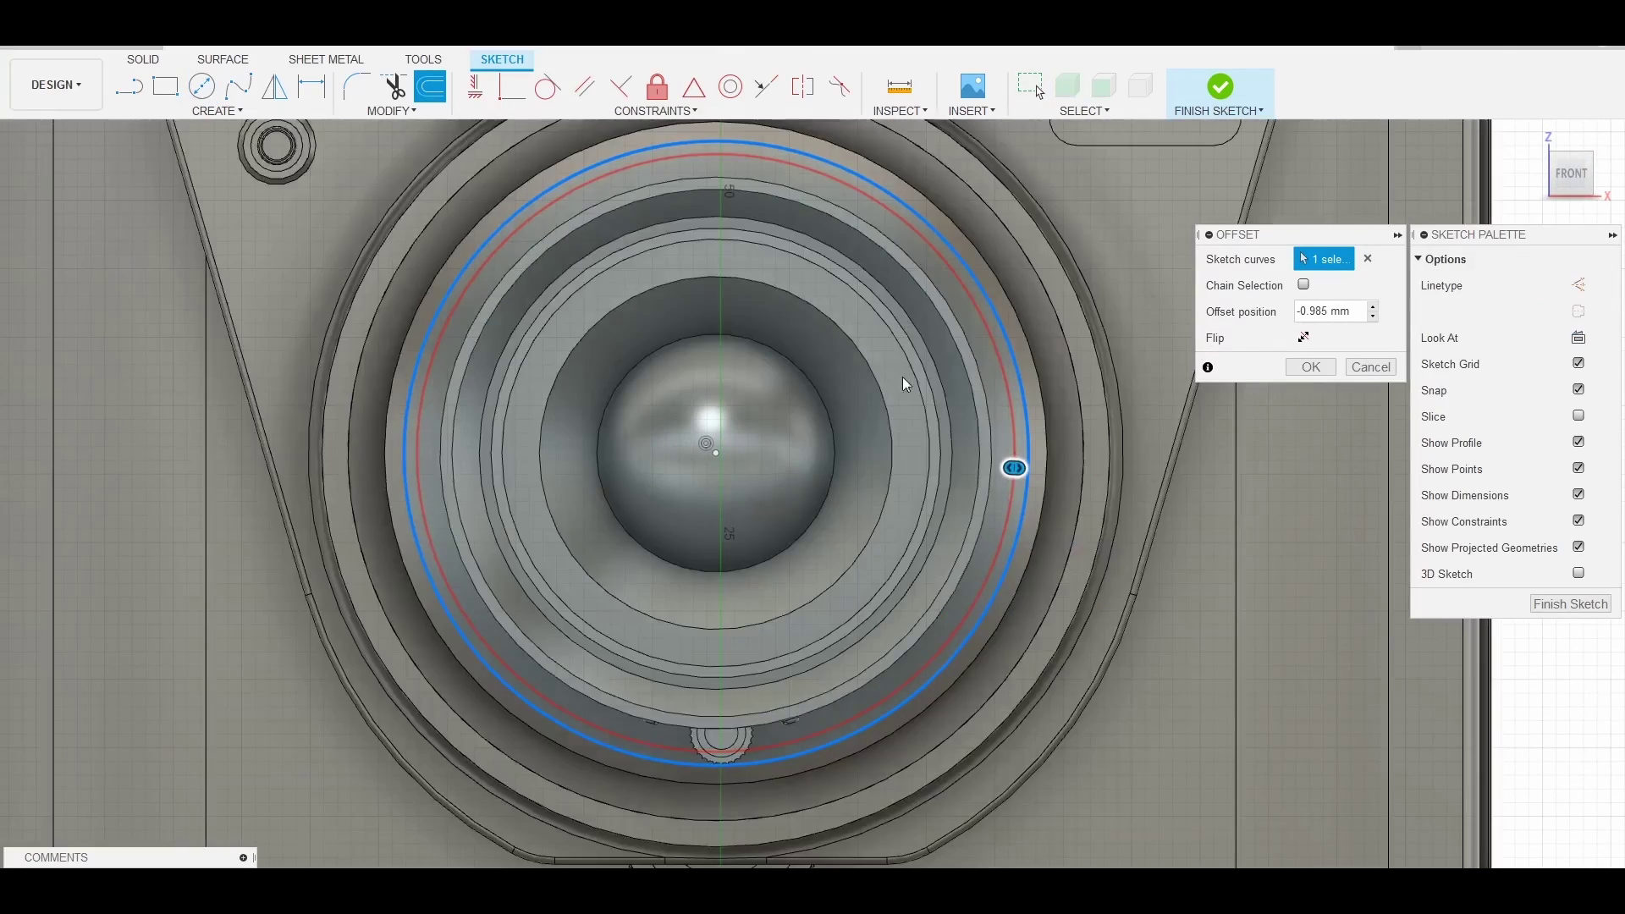
key("Return")
key("l")
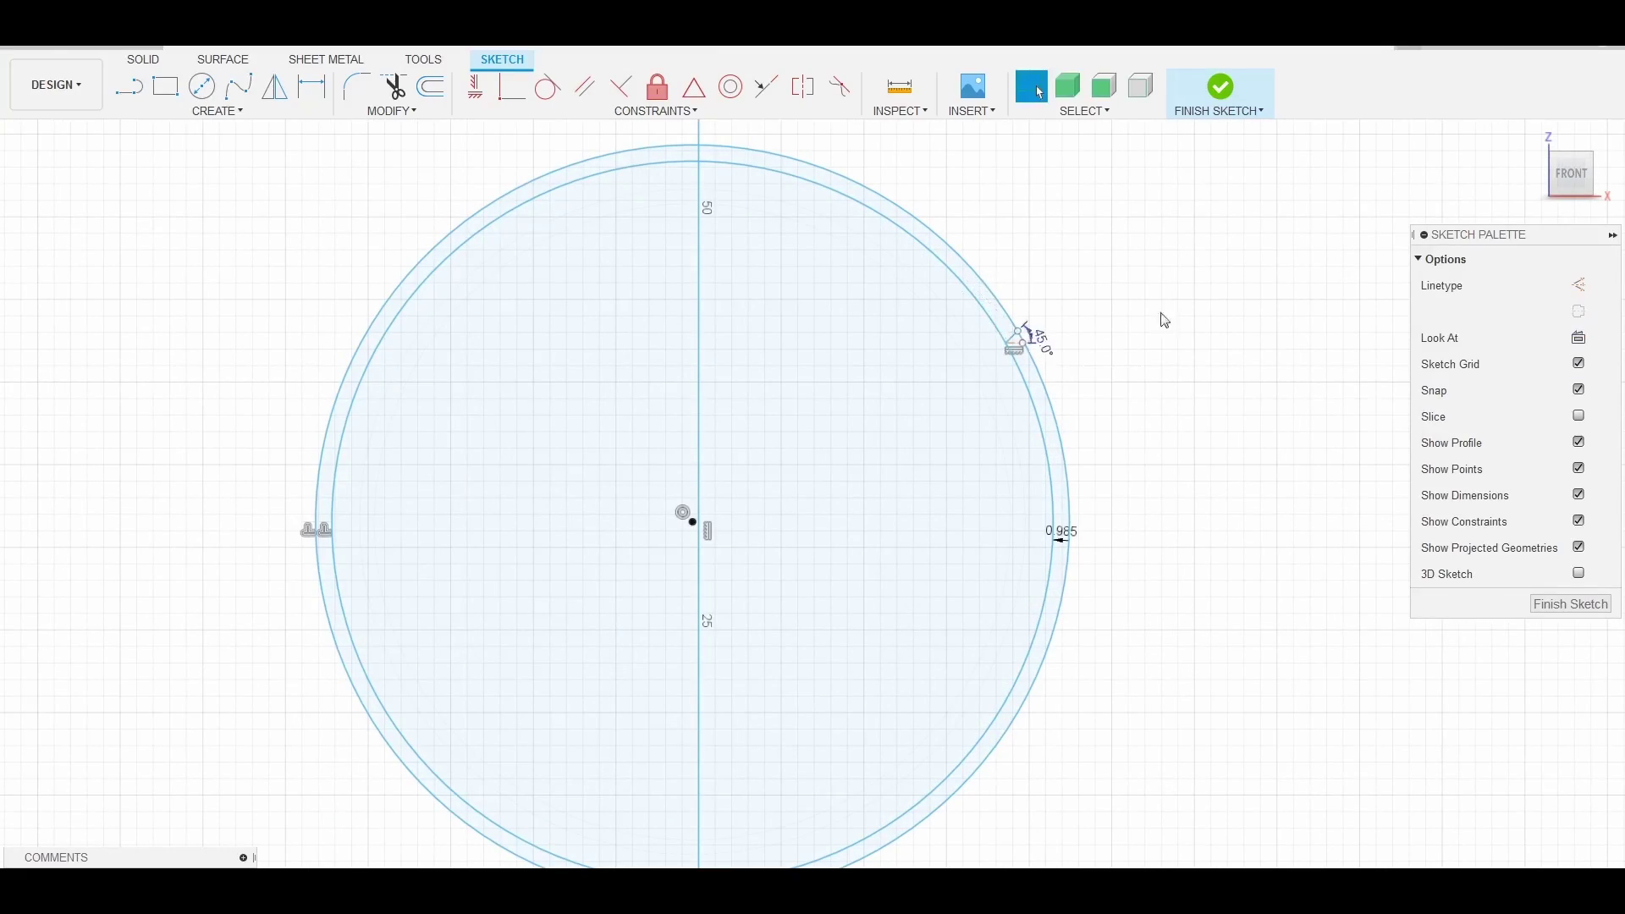
Trim the ring's left half, mirror the arc across the centre line, and extrude it
key("t")
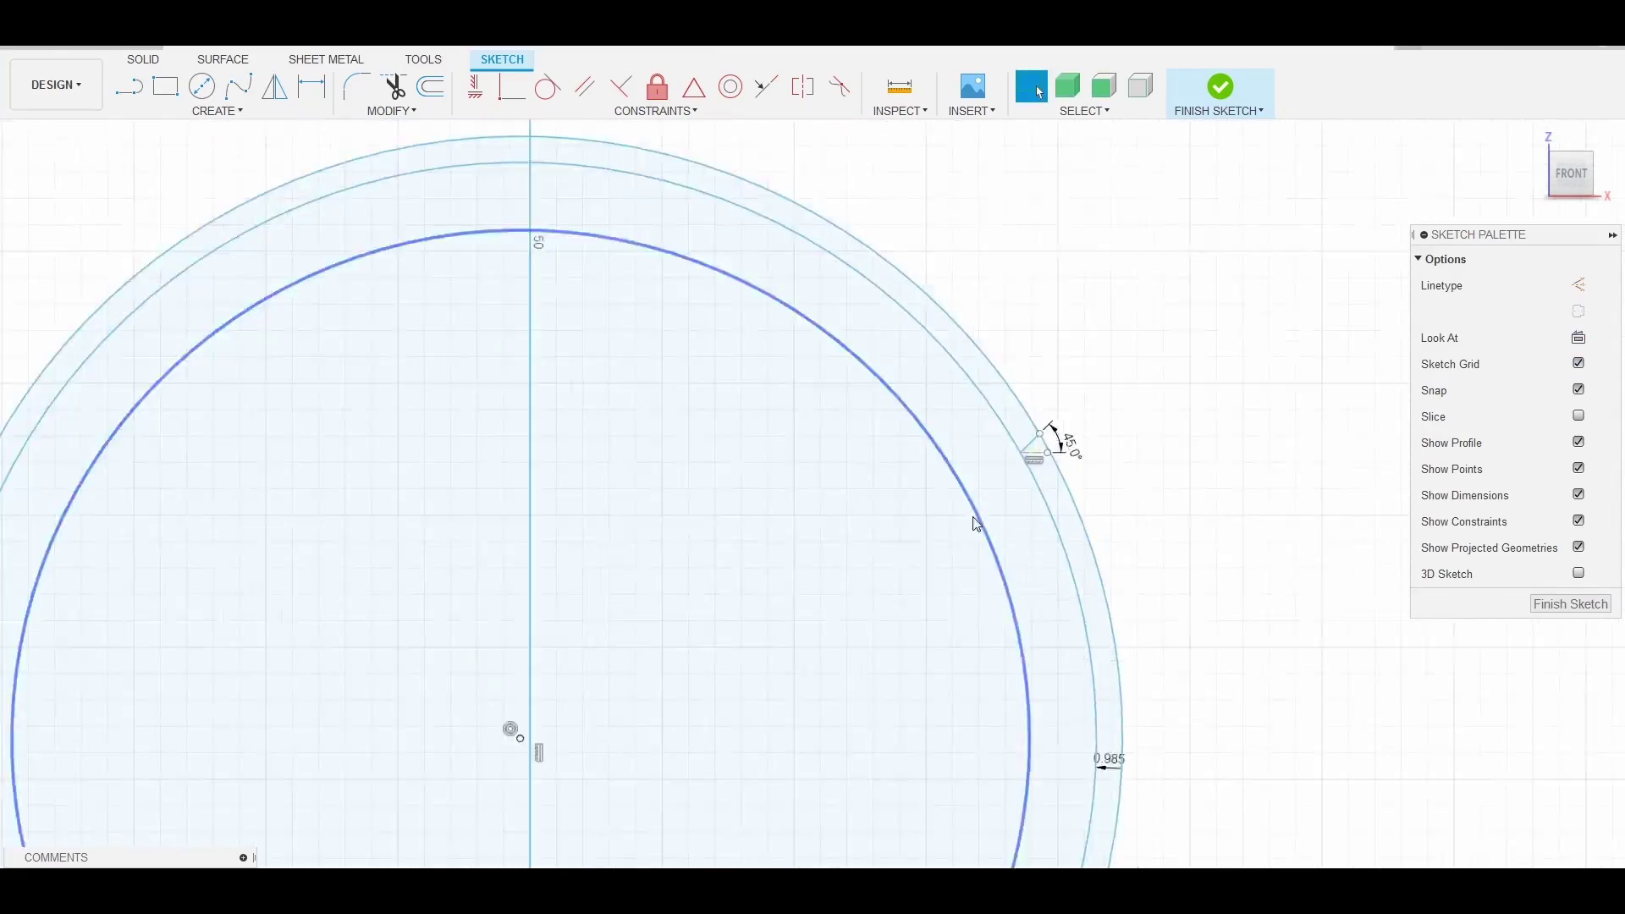
scroll(969, 455, "down", 3)
left_click(740, 372)
middle_click_drag(975, 546, 1031, 463)
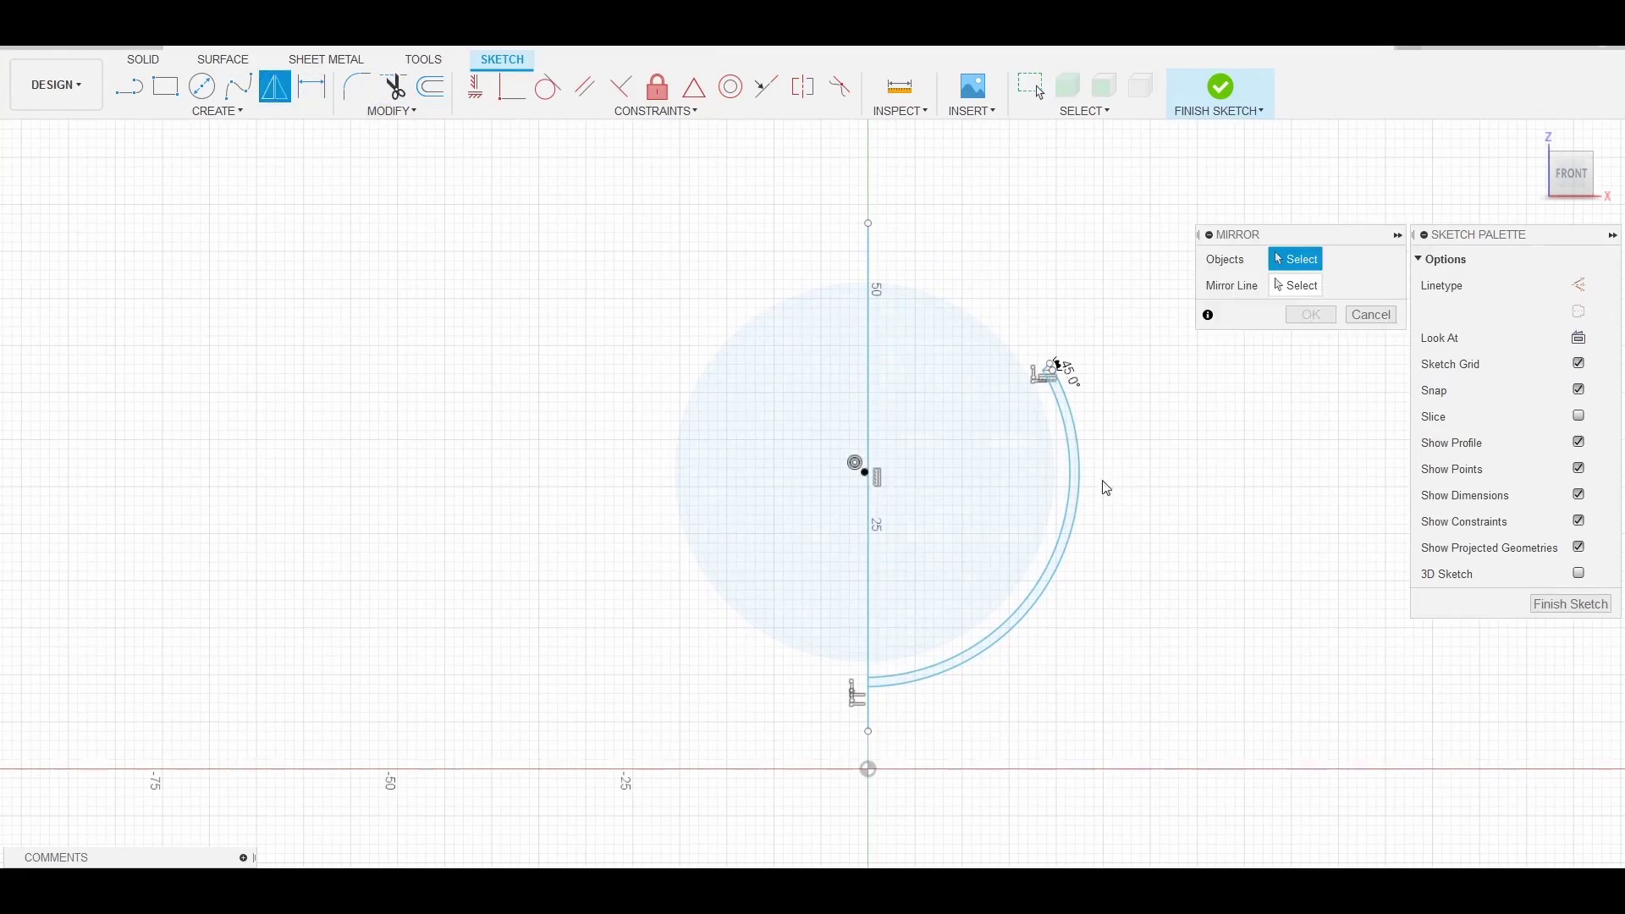
left_click(1078, 474)
left_click(868, 592)
key("Return")
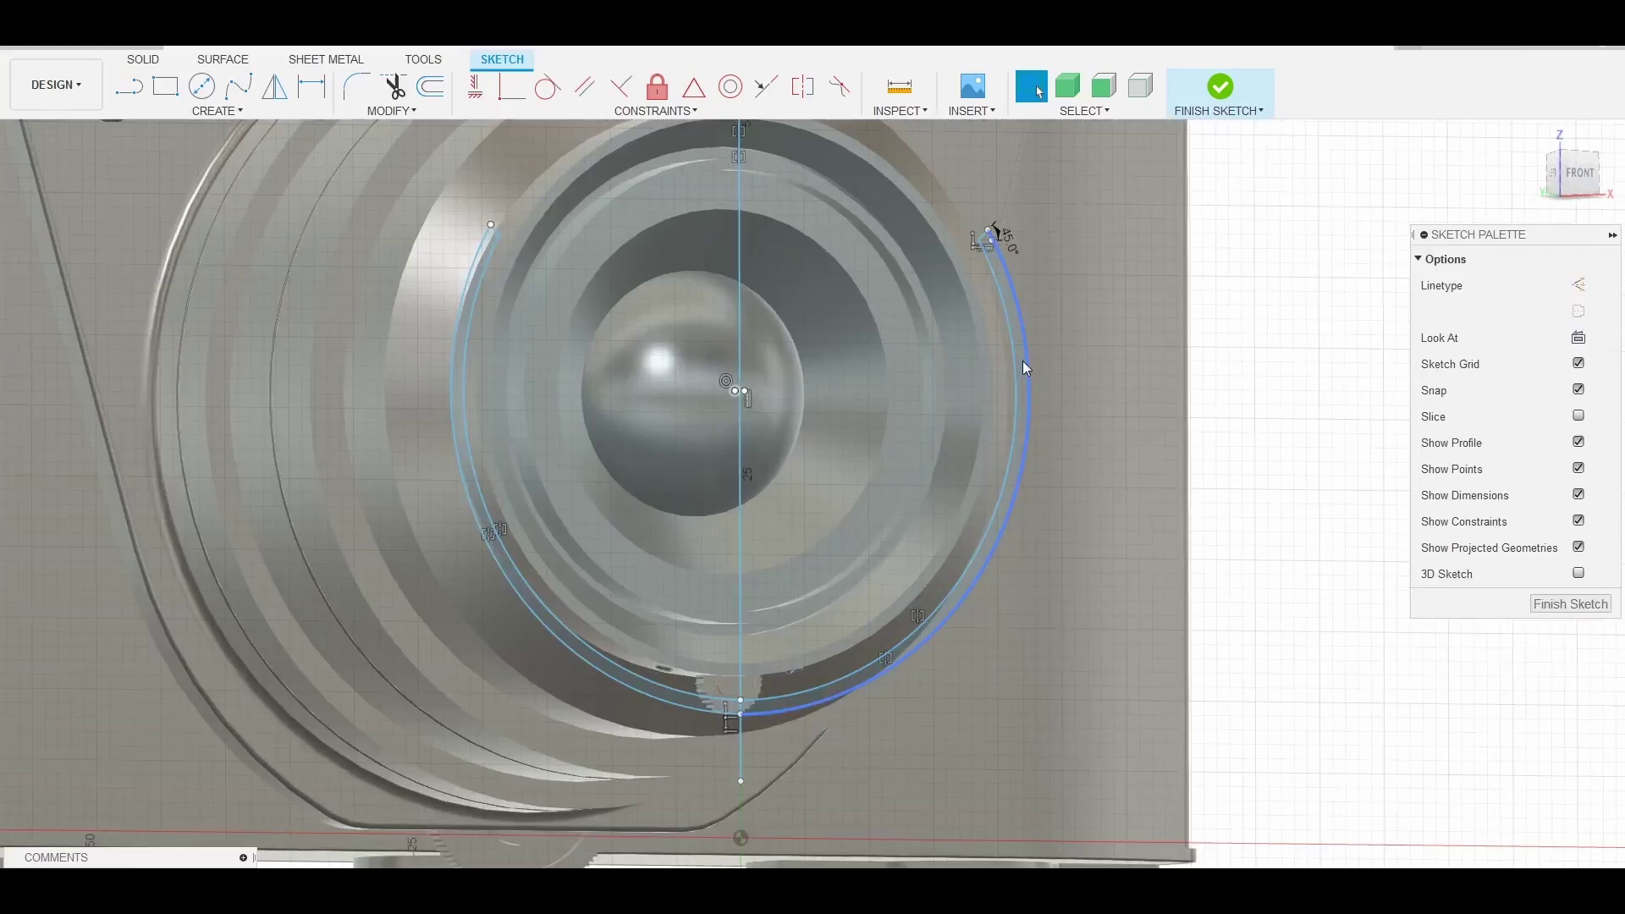
key("e")
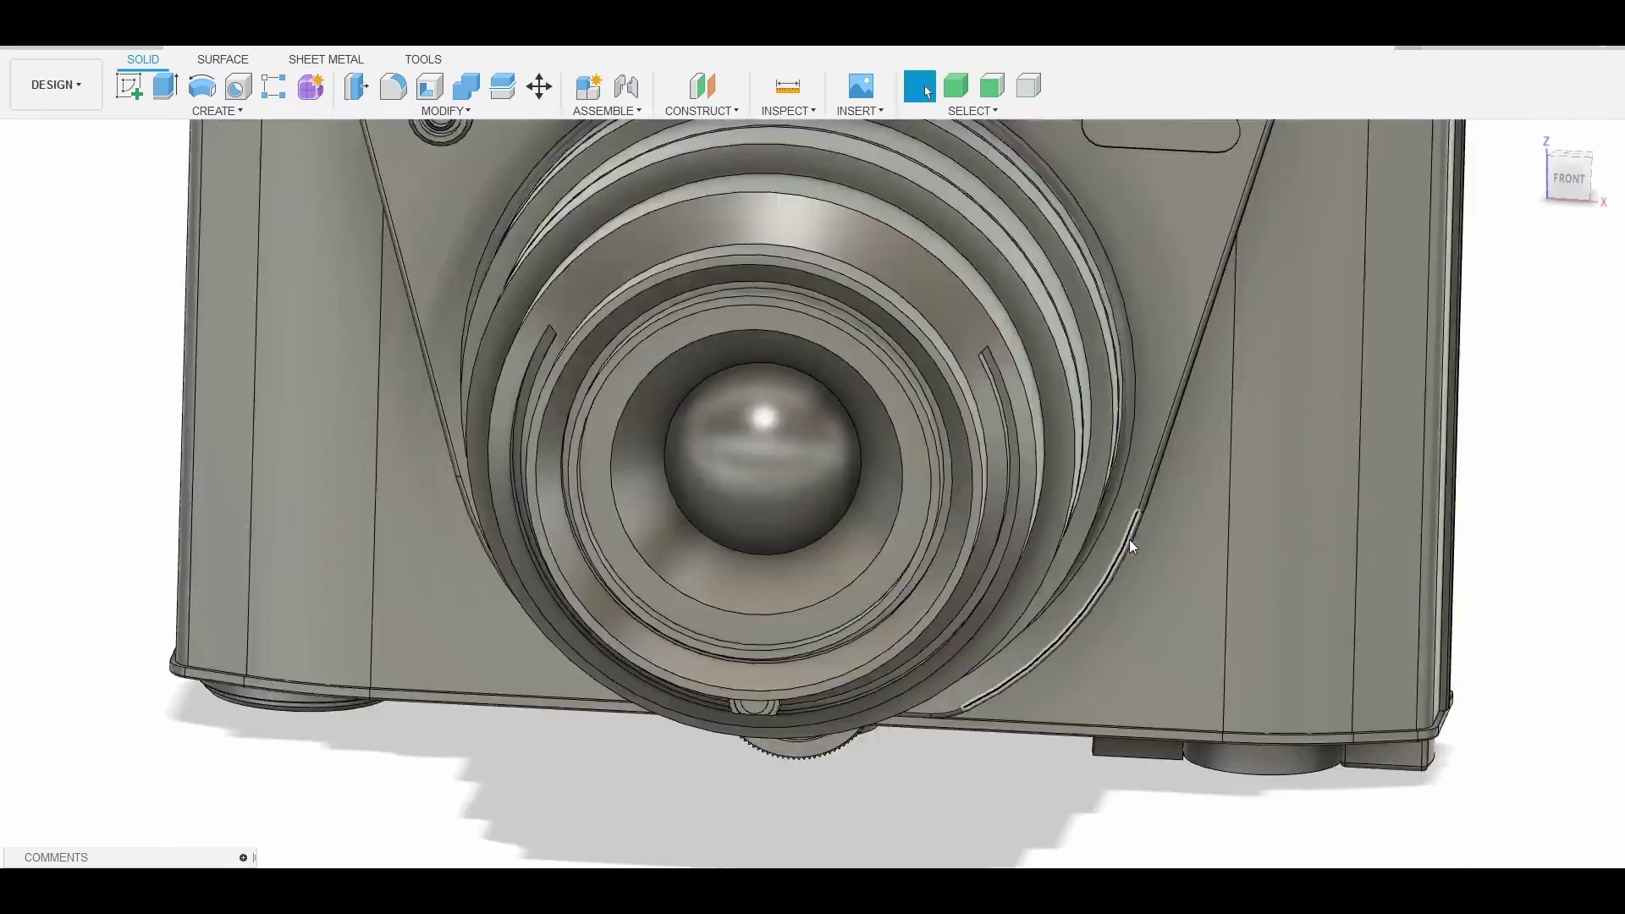
scroll(1132, 547, "down", 5)
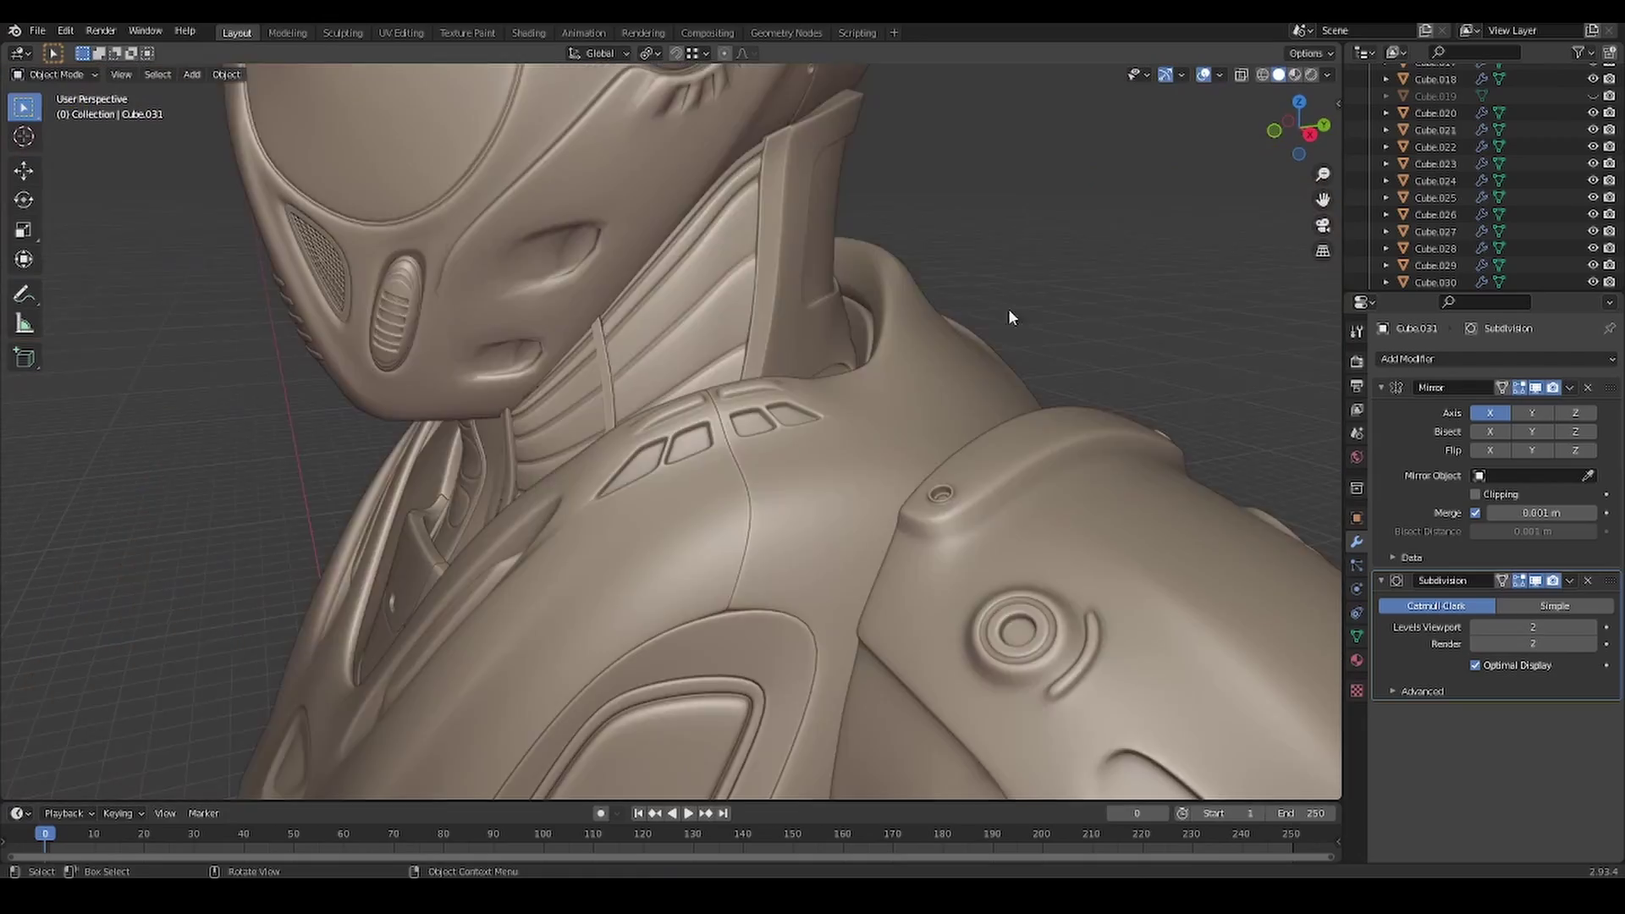
Orbit and zoom around the robot bust to inspect its shoulder vents and head
scroll(950, 475, "down", 5)
scroll(1099, 418, "up", 8)
middle_click_drag(841, 424, 692, 457)
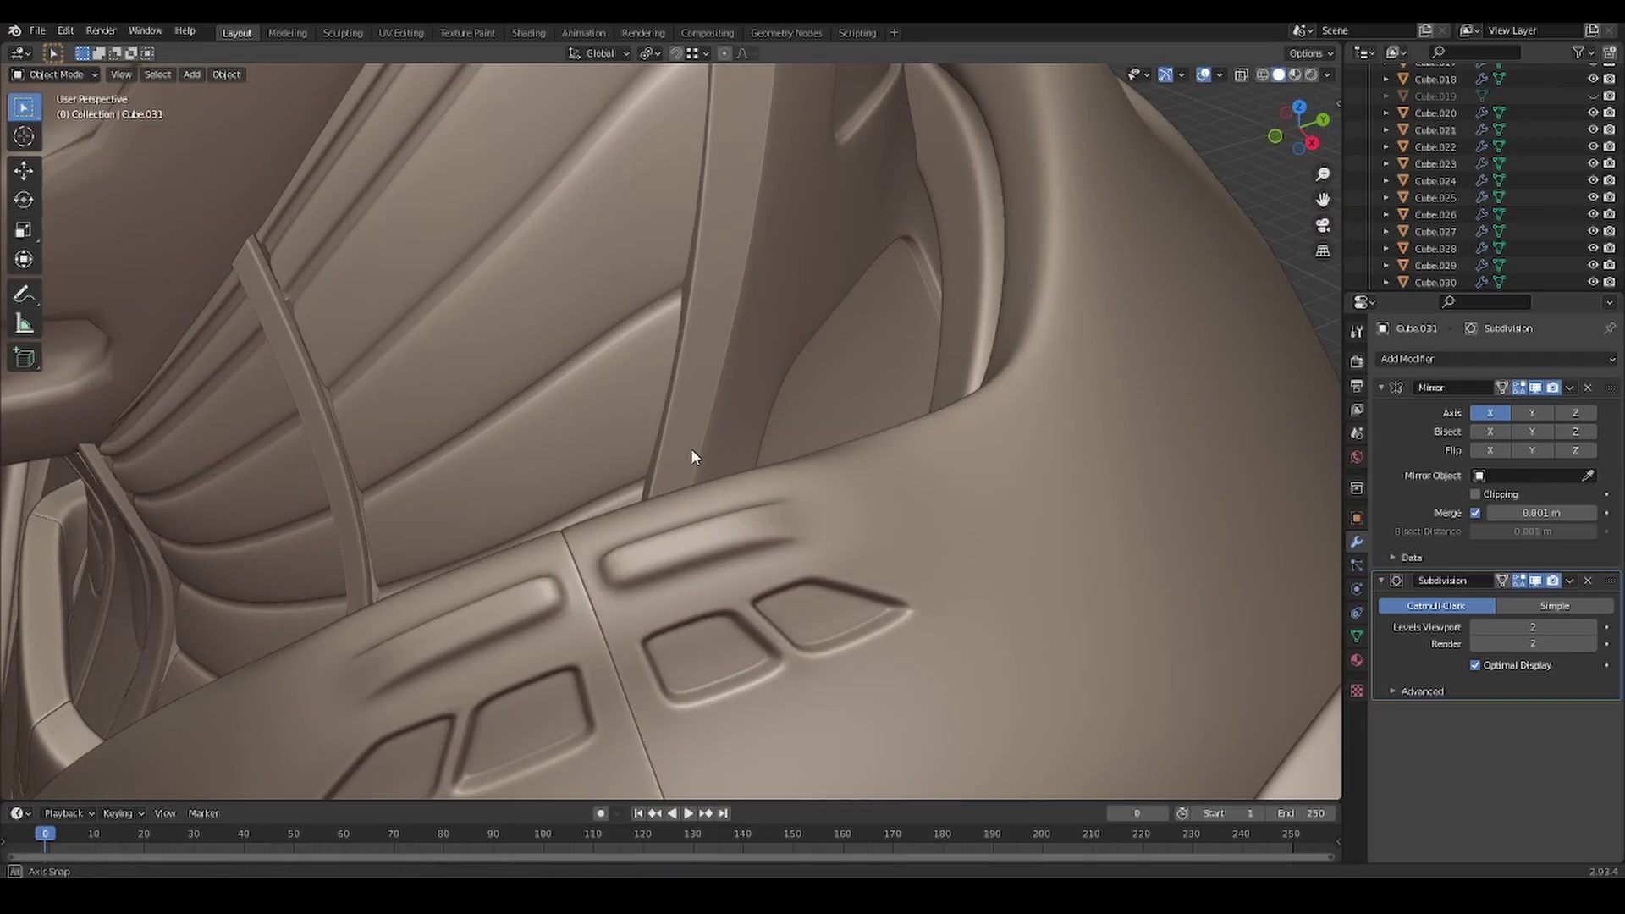
scroll(690, 449, "down", 5)
middle_click_drag(766, 588, 798, 519)
scroll(776, 431, "up", 6)
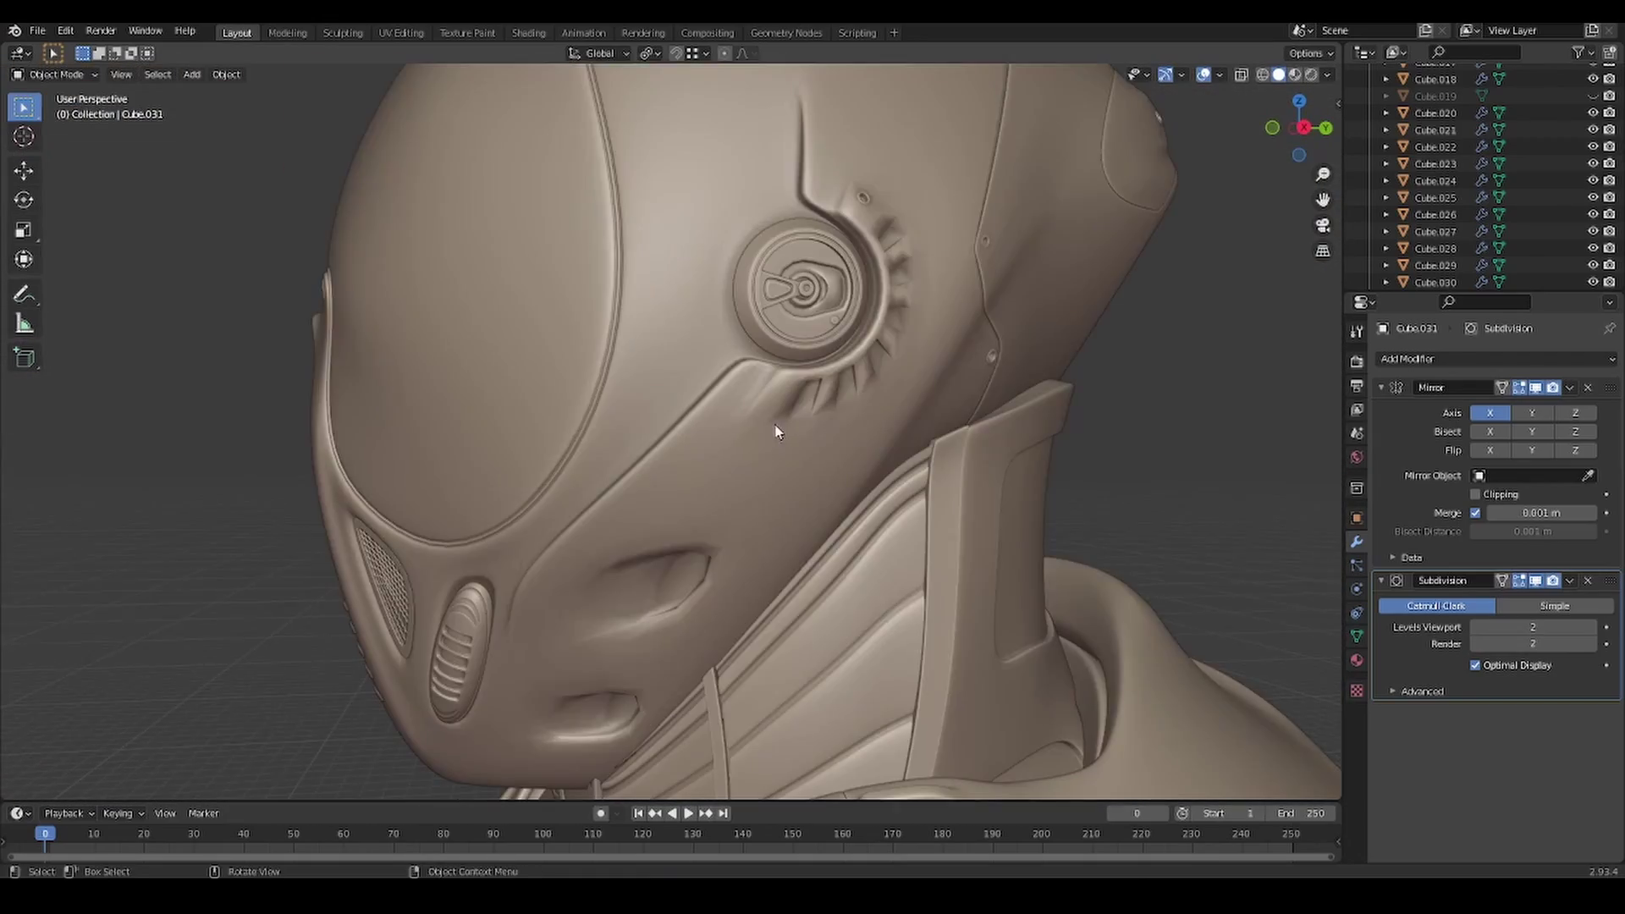
Extrude the oval profile two sides, -4 mm and 1 mm, joining the body
middle_click_drag(776, 431, 779, 465)
scroll(780, 465, "up", 5)
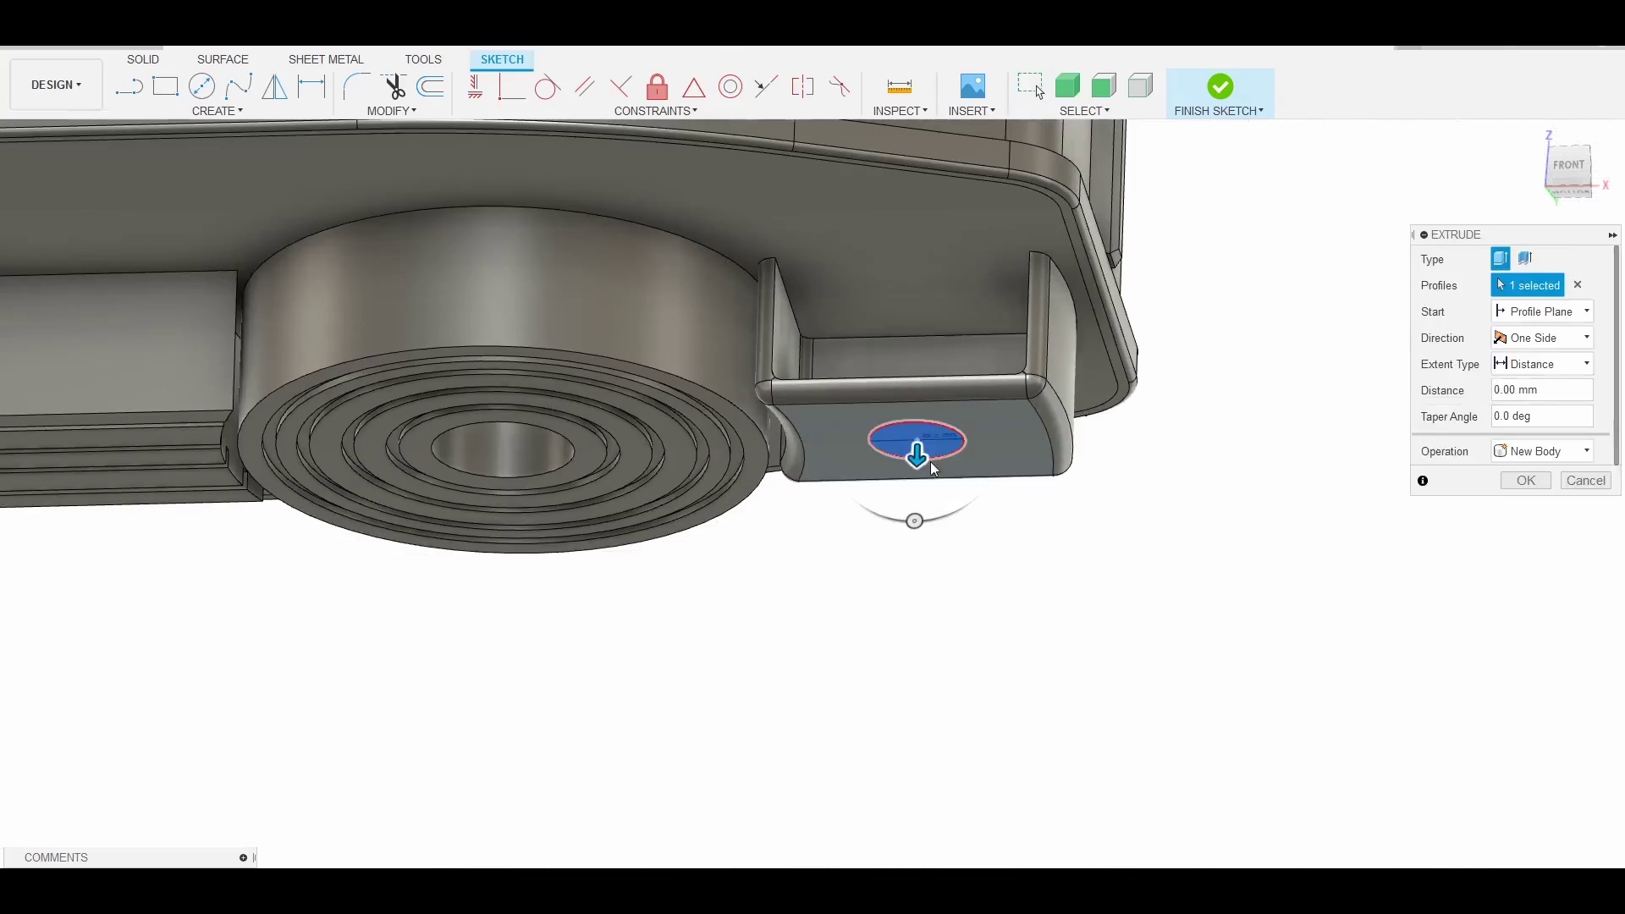
left_click_drag(931, 460, 921, 284)
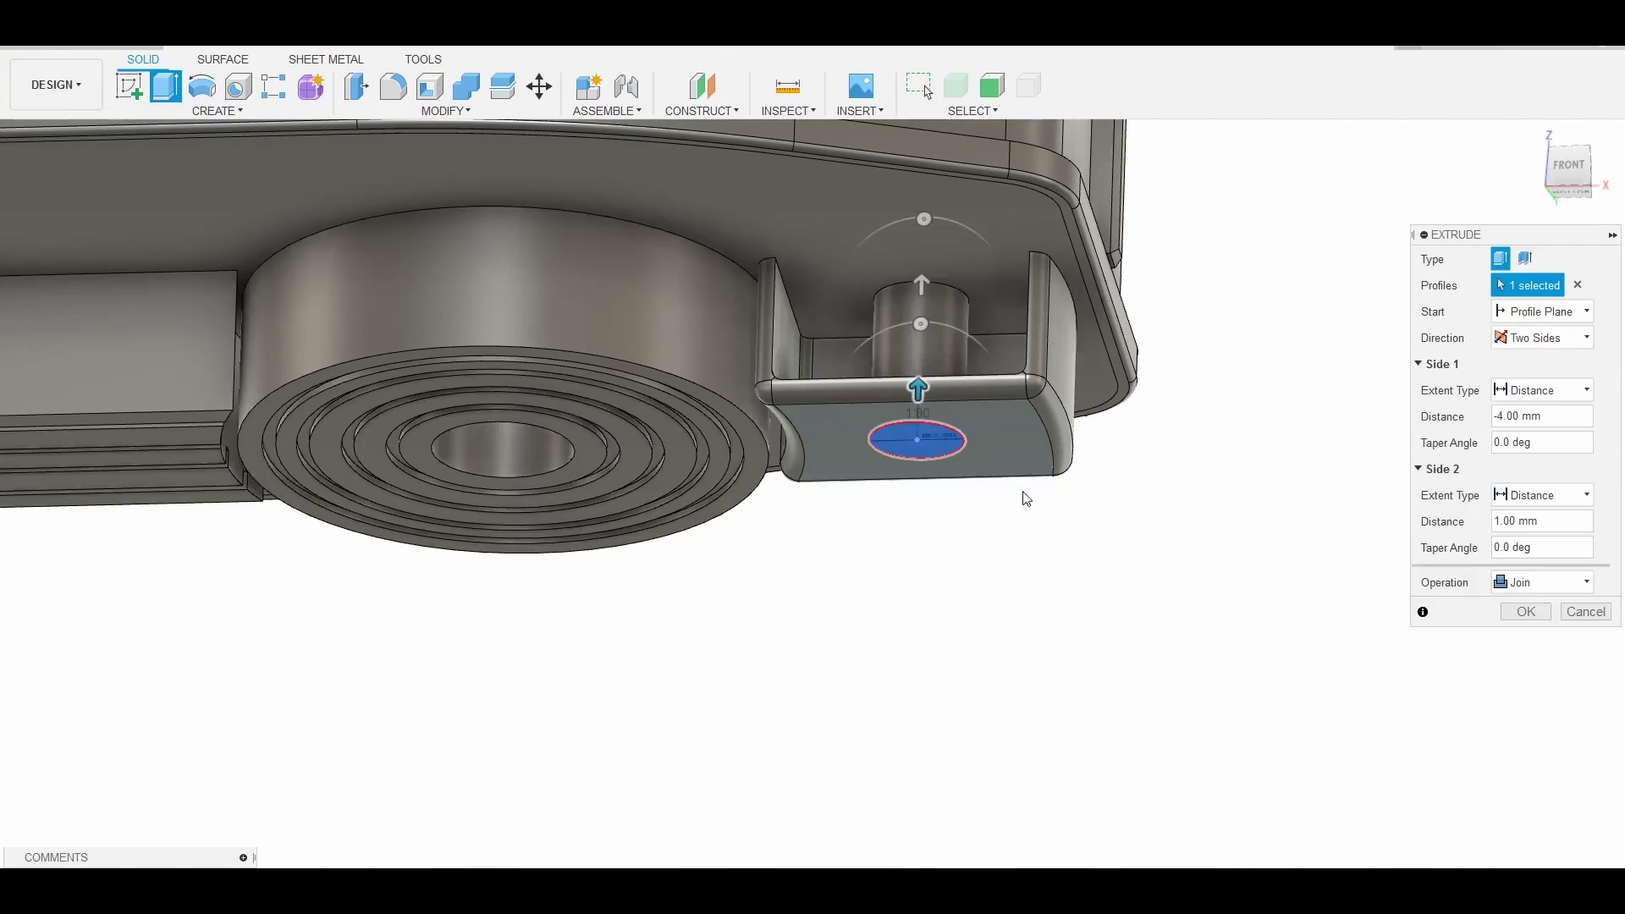
middle_click_drag(1027, 496, 1320, 559, "shift")
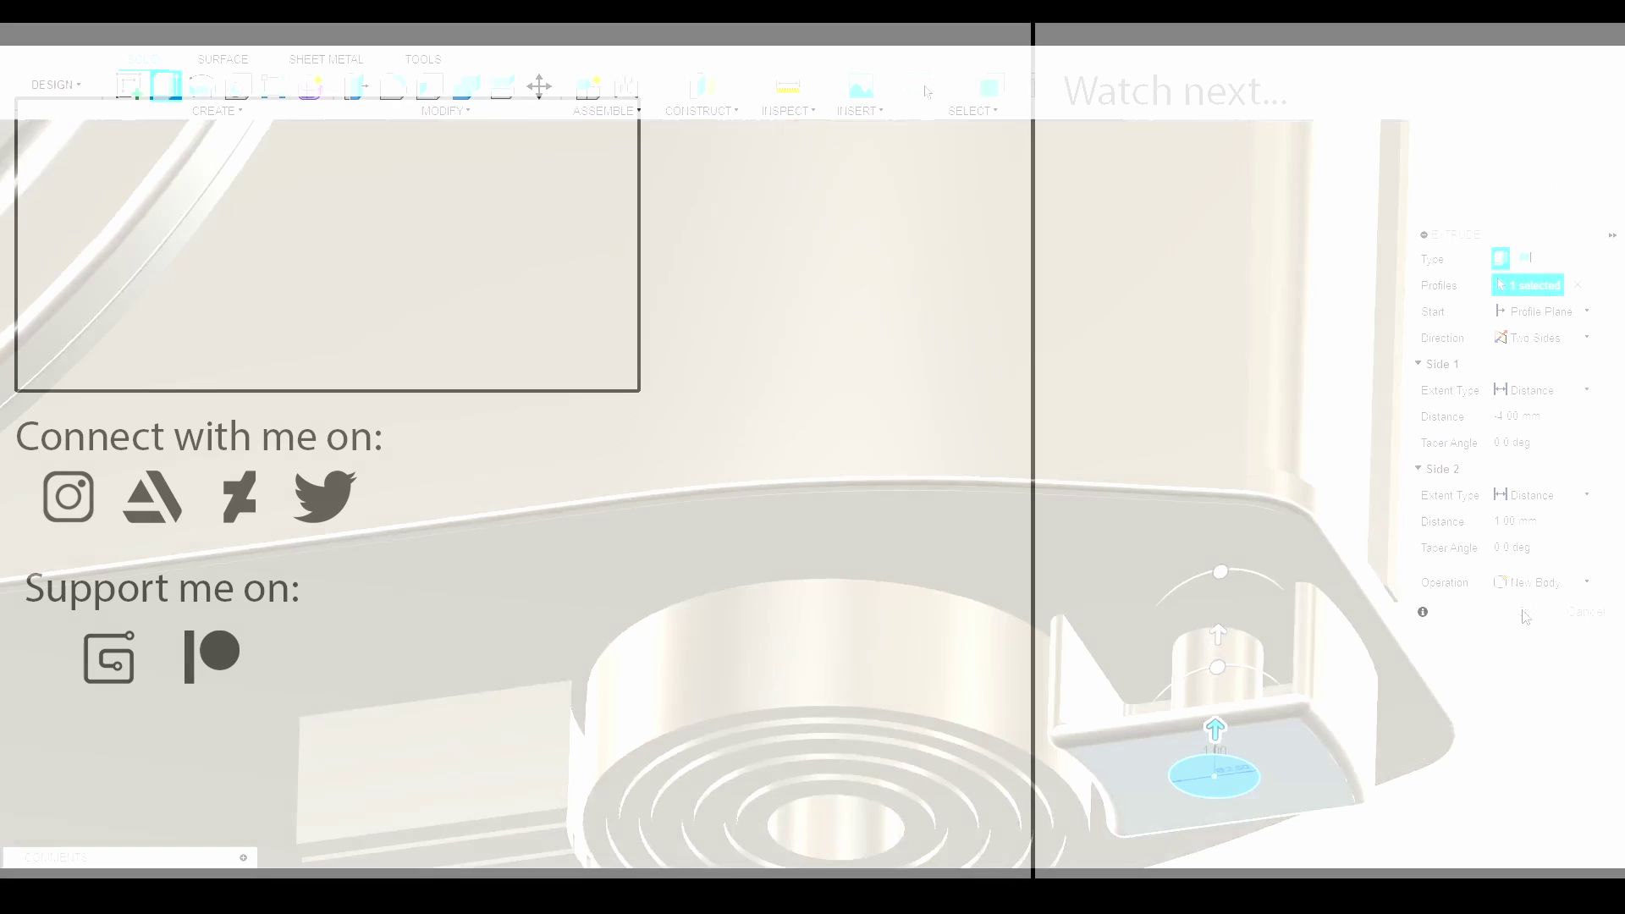